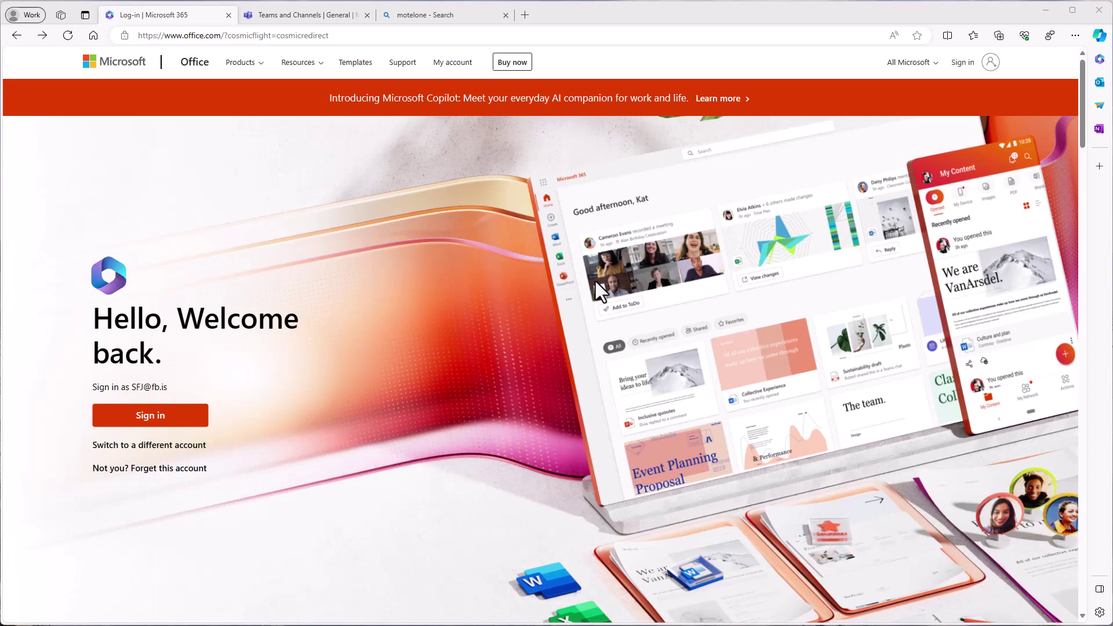
- Sign in to Microsoft 365 and look through the recommended and Quick access files on the home page
left_click(186, 422)
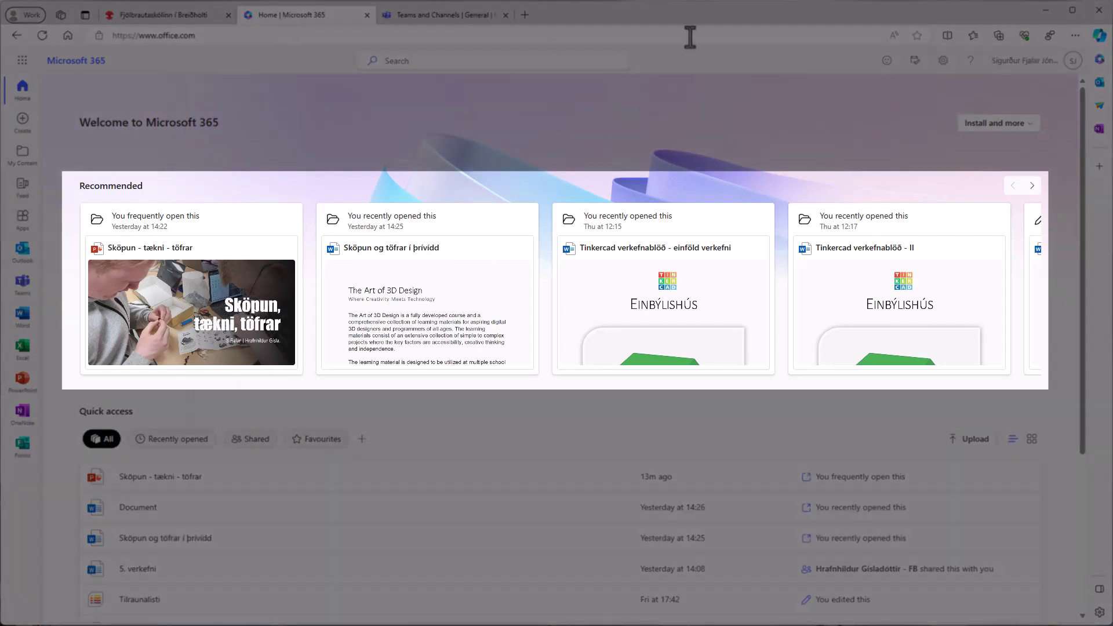
left_click(1032, 187)
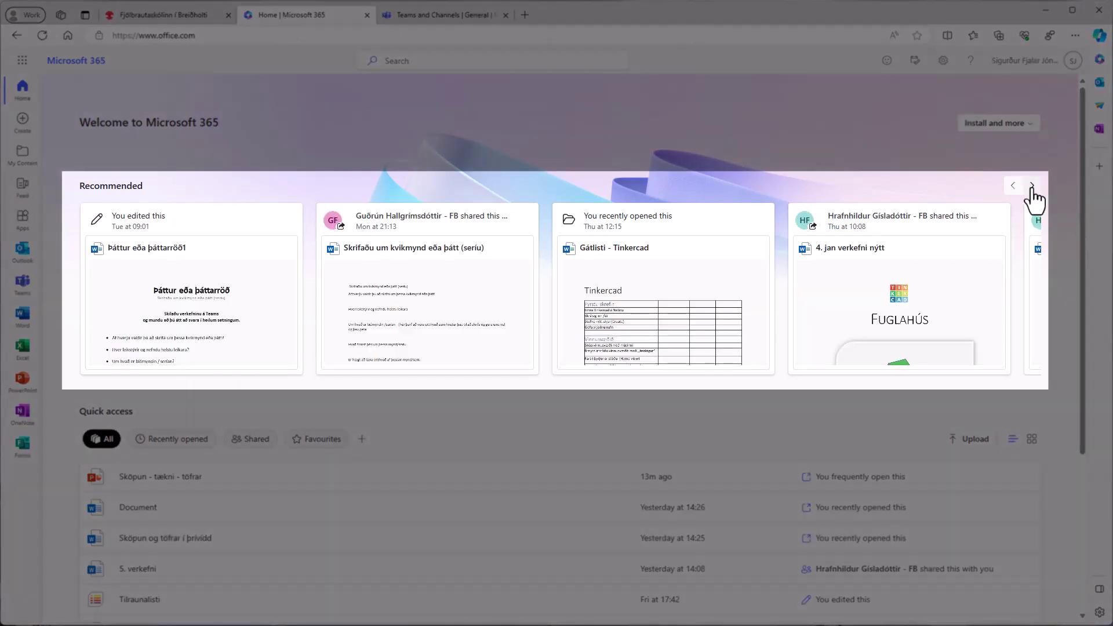
left_click(1013, 185)
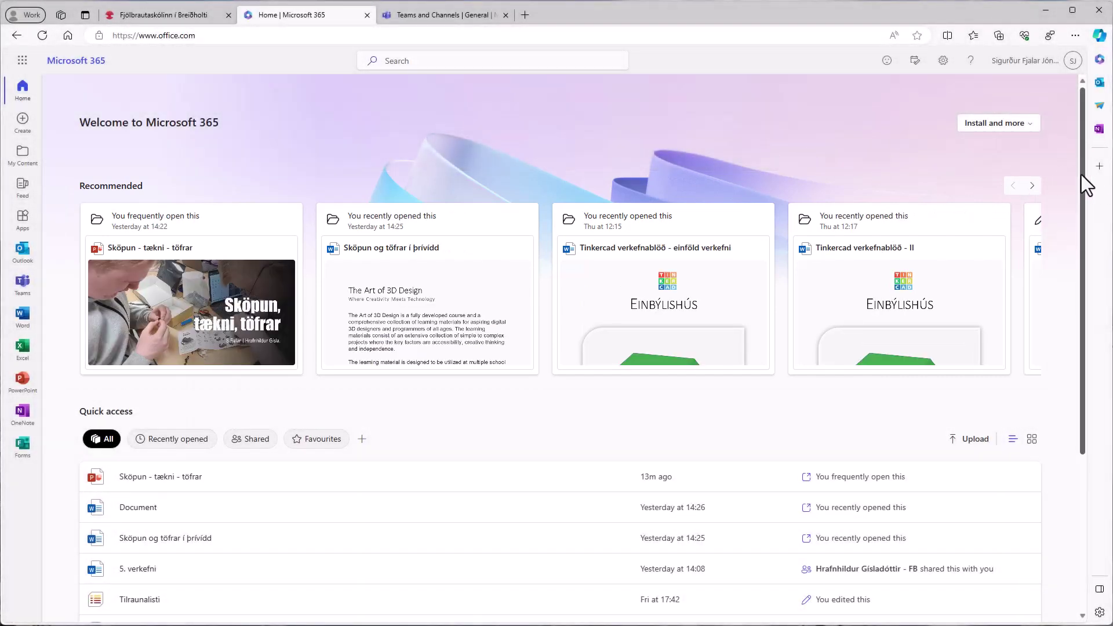
scroll(1092, 219, "down", 2)
left_click_drag(1092, 219, 1085, 316)
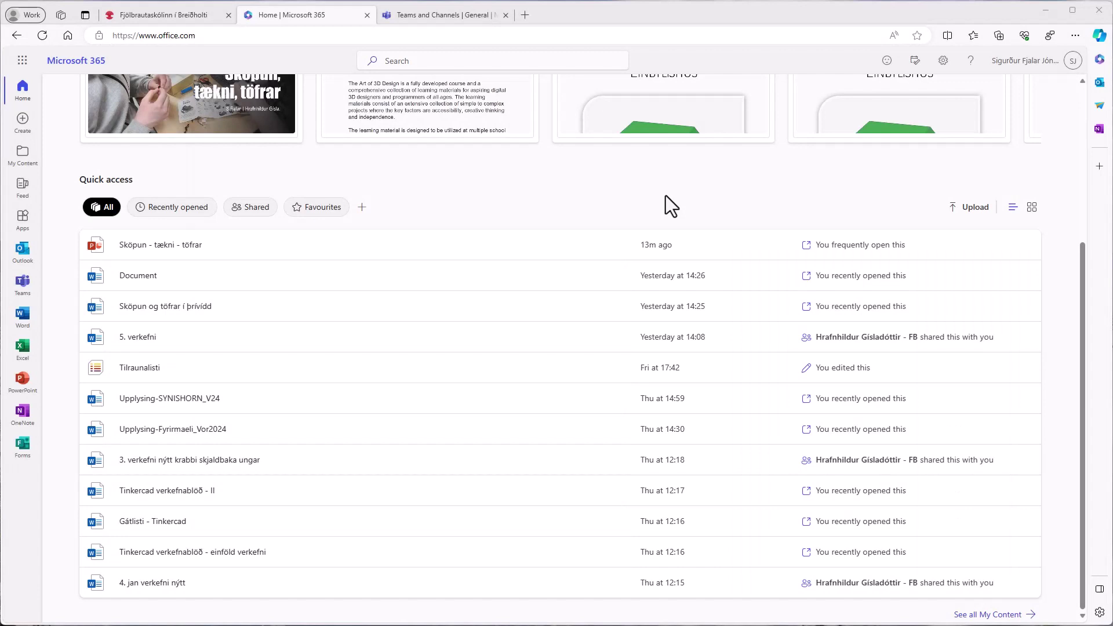
- View My Content and examine the file options for the Sköpun - tækni - töfrar presentation, including tagging
left_click(24, 161)
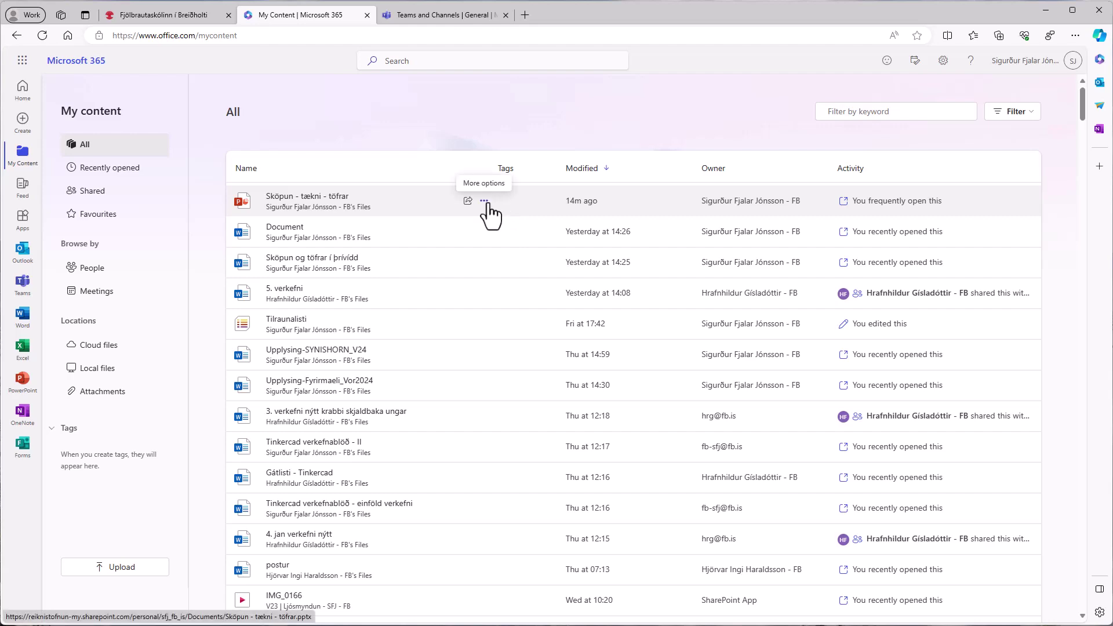
left_click(487, 202)
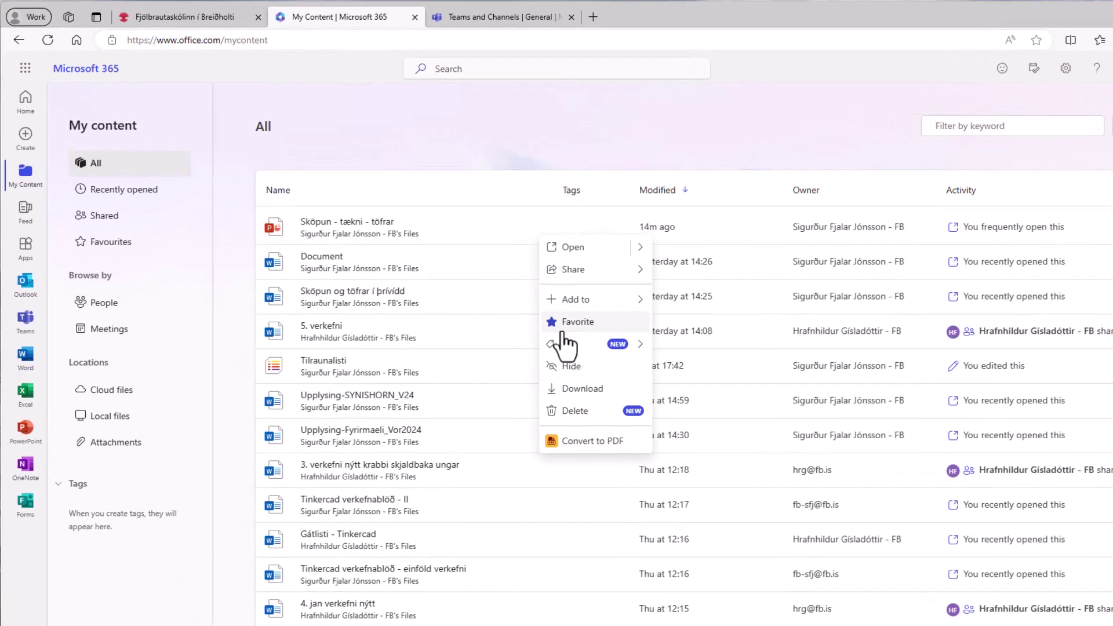
left_click(659, 399)
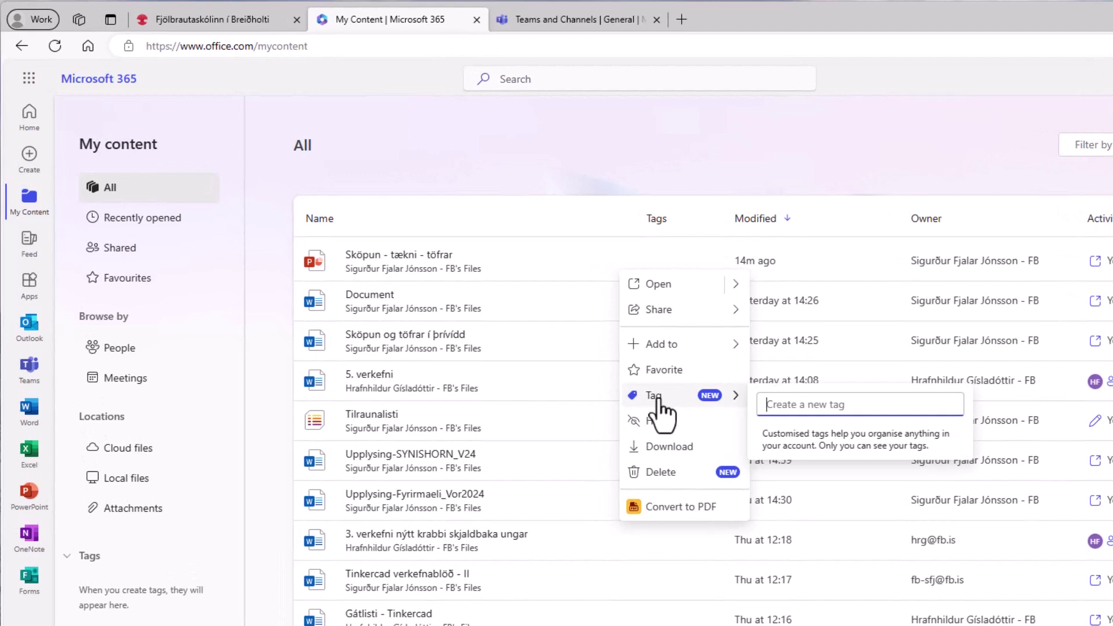
left_click(676, 181)
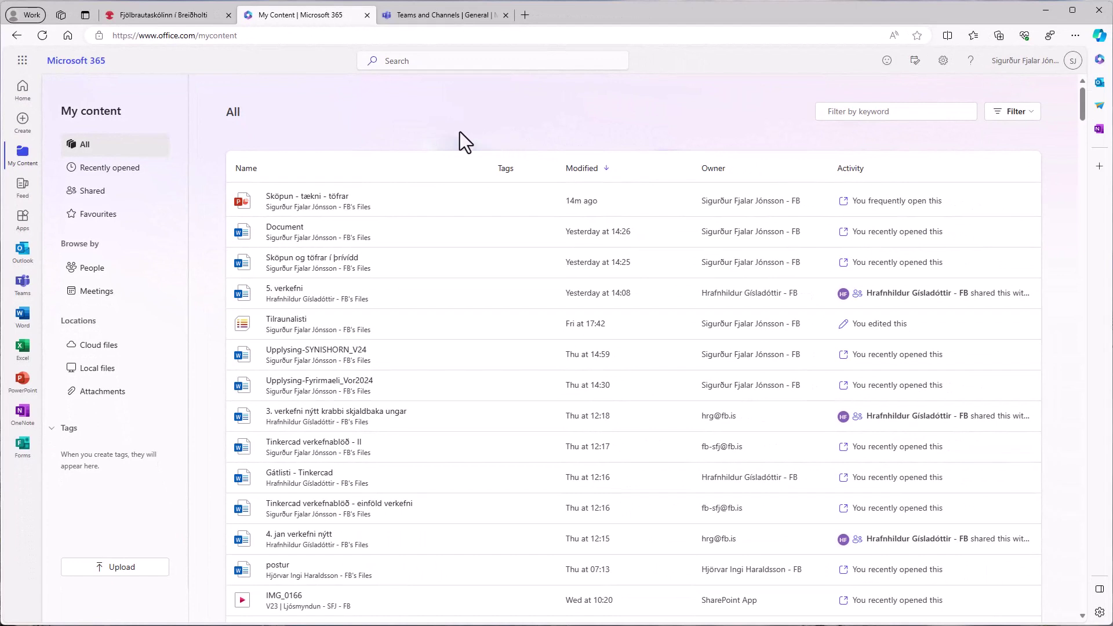
- View the Microsoft 365 Feed and compare it with the work feed on a new browser tab
left_click(23, 186)
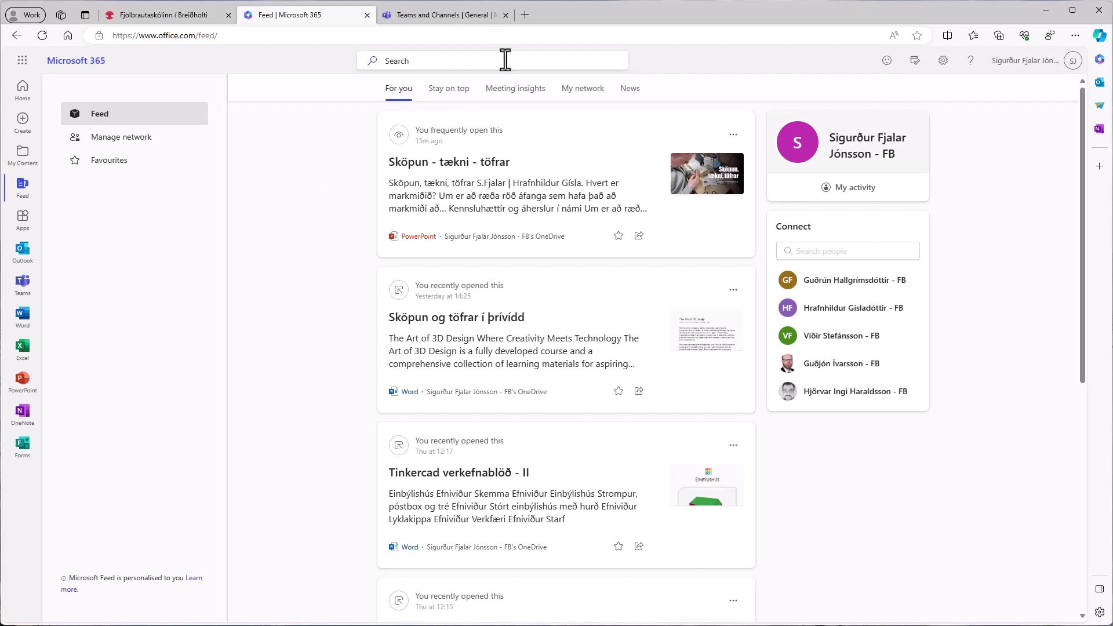
left_click(526, 15)
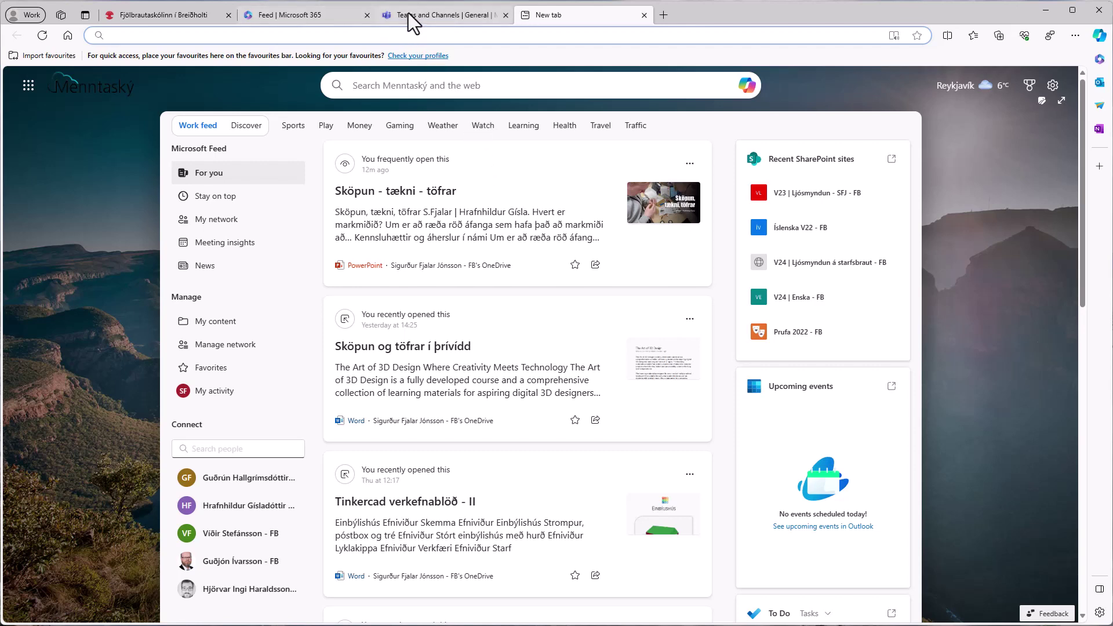
left_click(350, 22)
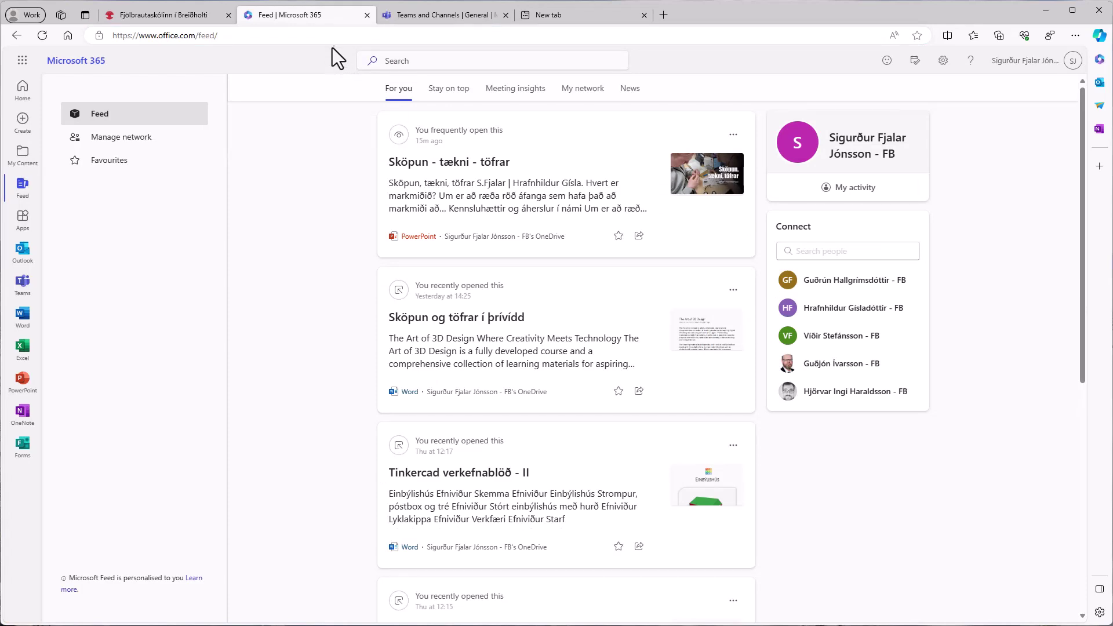
- Open OneDrive in a new tab from the Microsoft 365 app launcher
left_click(22, 60)
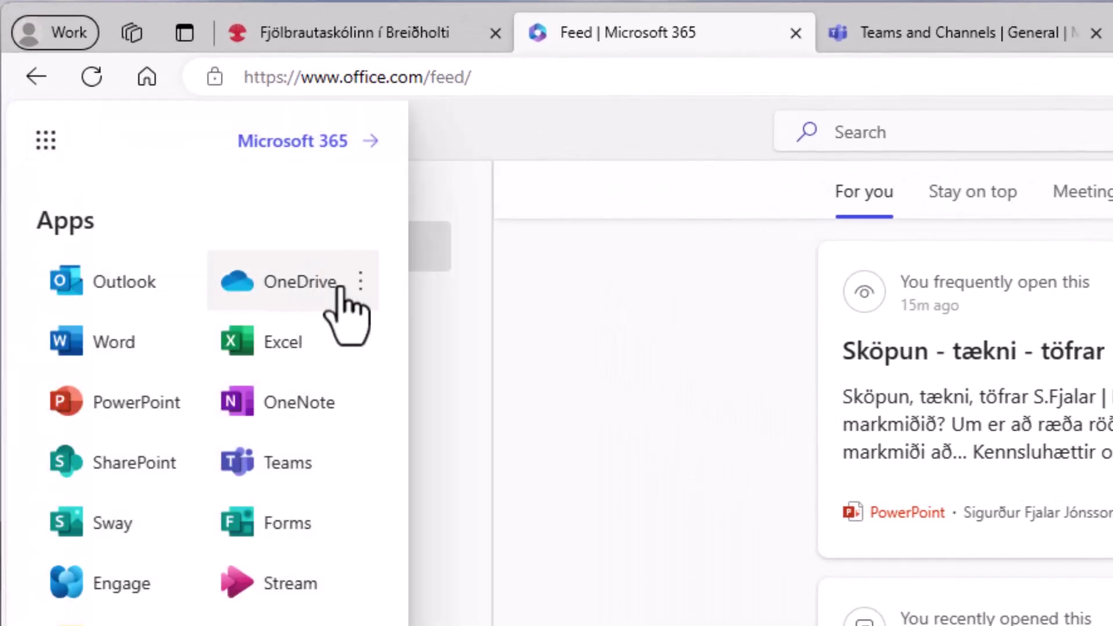
left_click(360, 282)
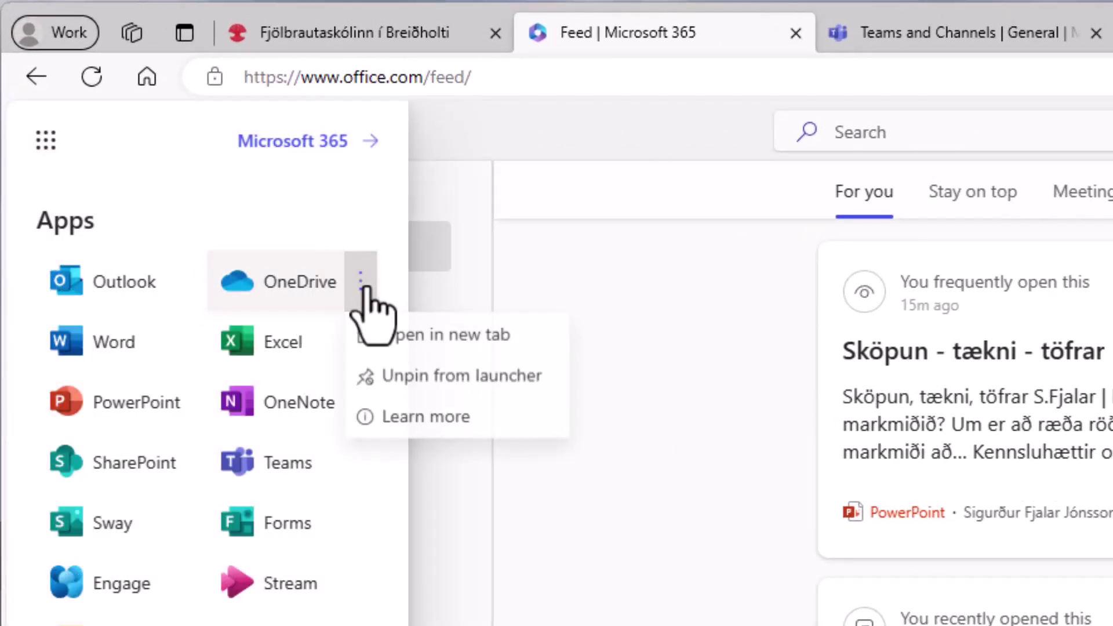
left_click(476, 338)
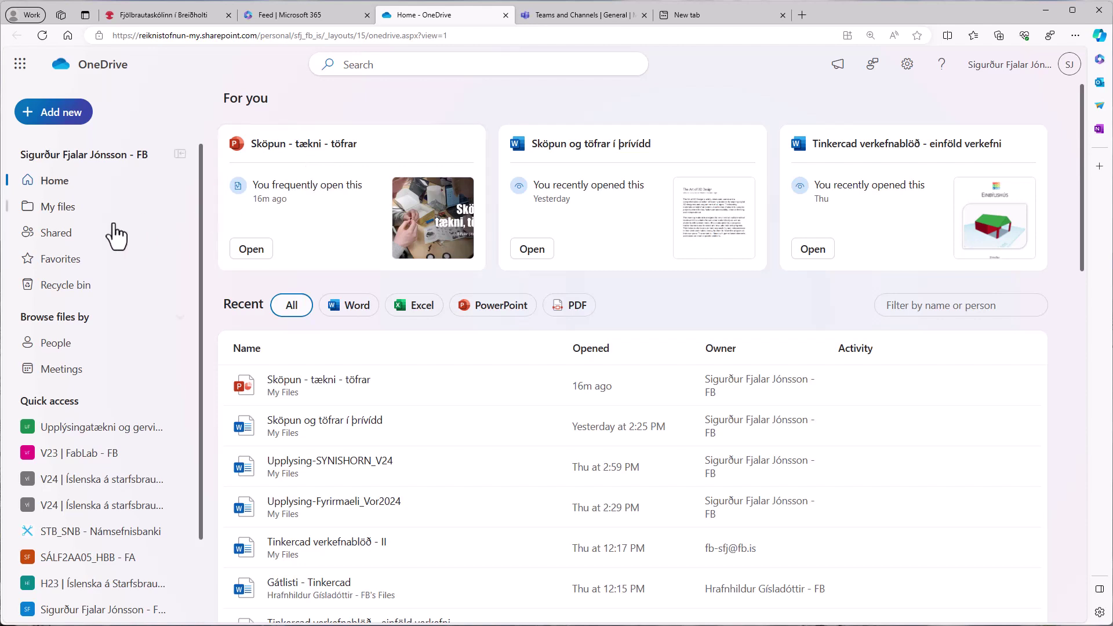
- Look through the folders in My files and the files shared with you and by you
left_click(56, 210)
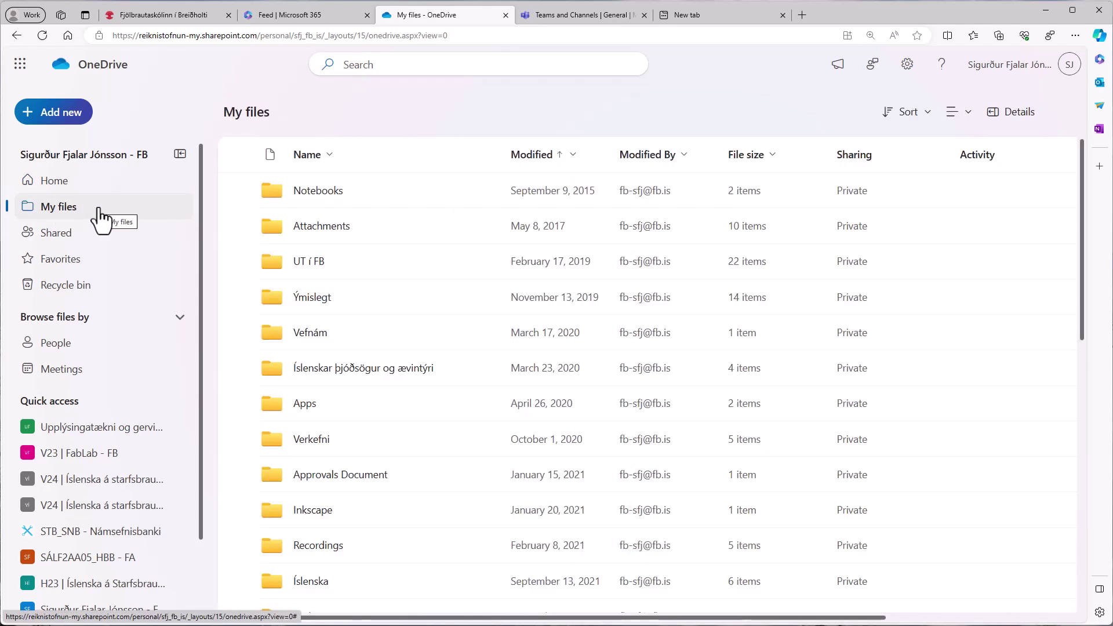
mouse_move(1081, 203)
left_mouse_down()
mouse_move(1070, 324)
mouse_move(1084, 475)
mouse_move(1081, 194)
left_mouse_up()
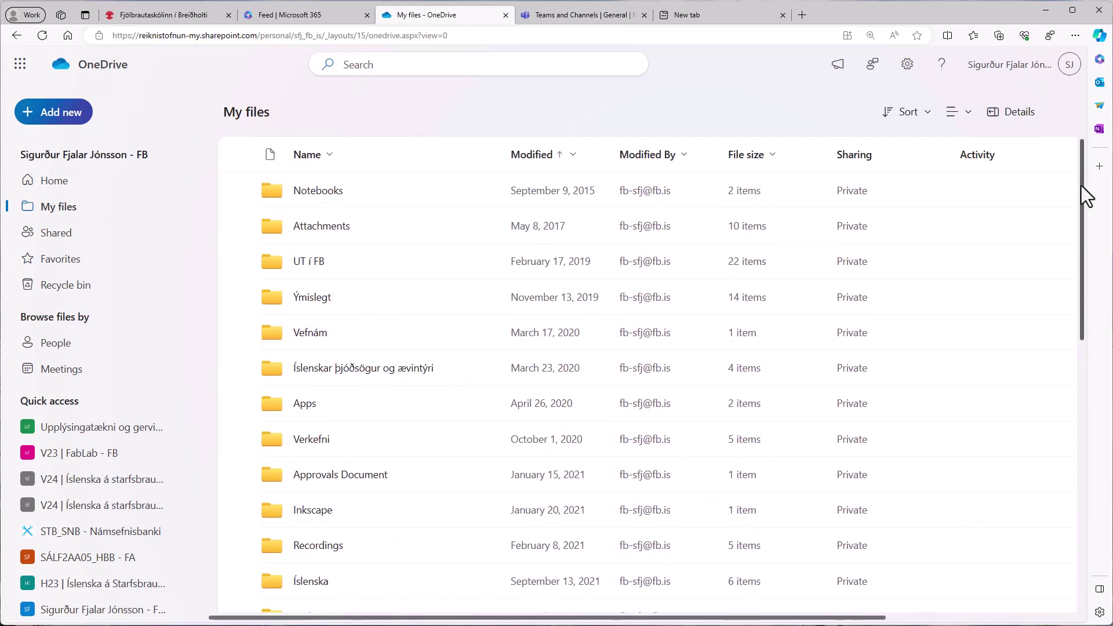
left_click(88, 246)
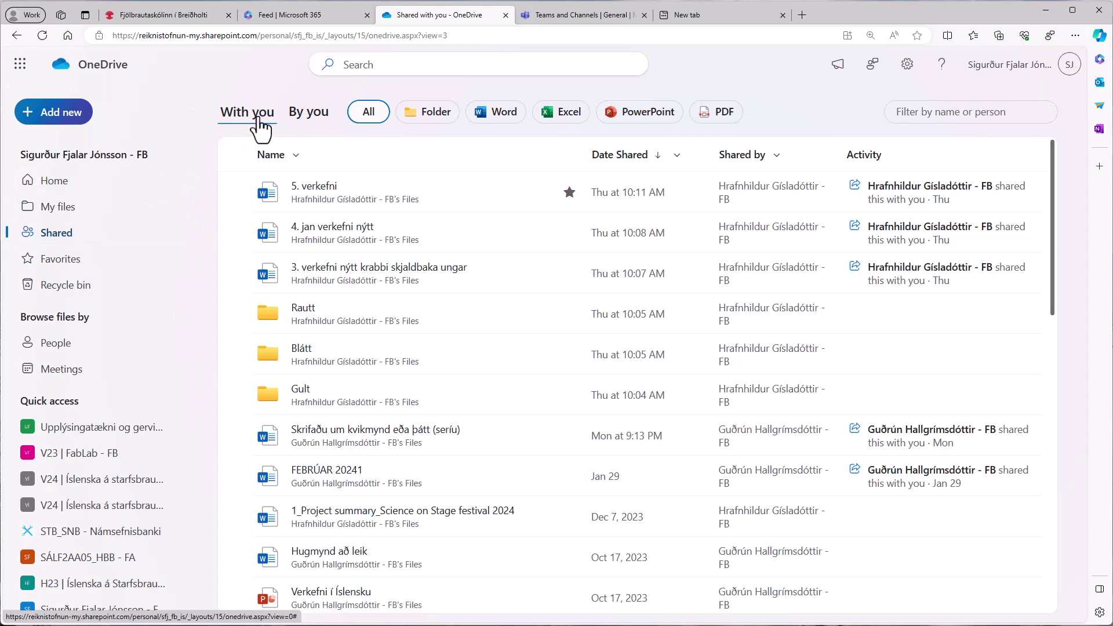
left_click(306, 119)
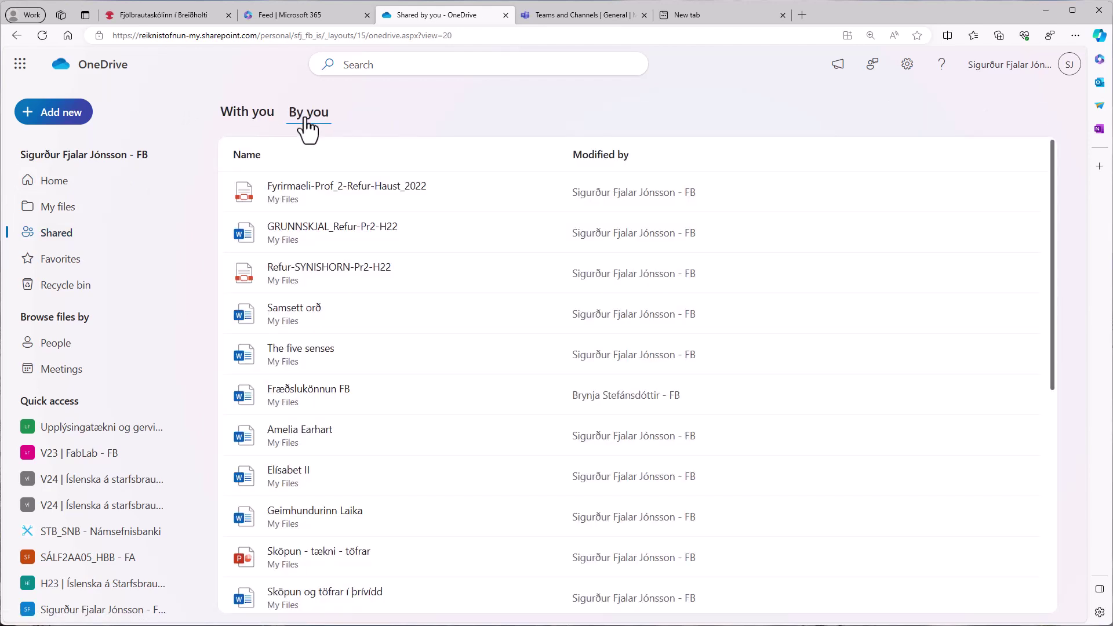
left_click(246, 116)
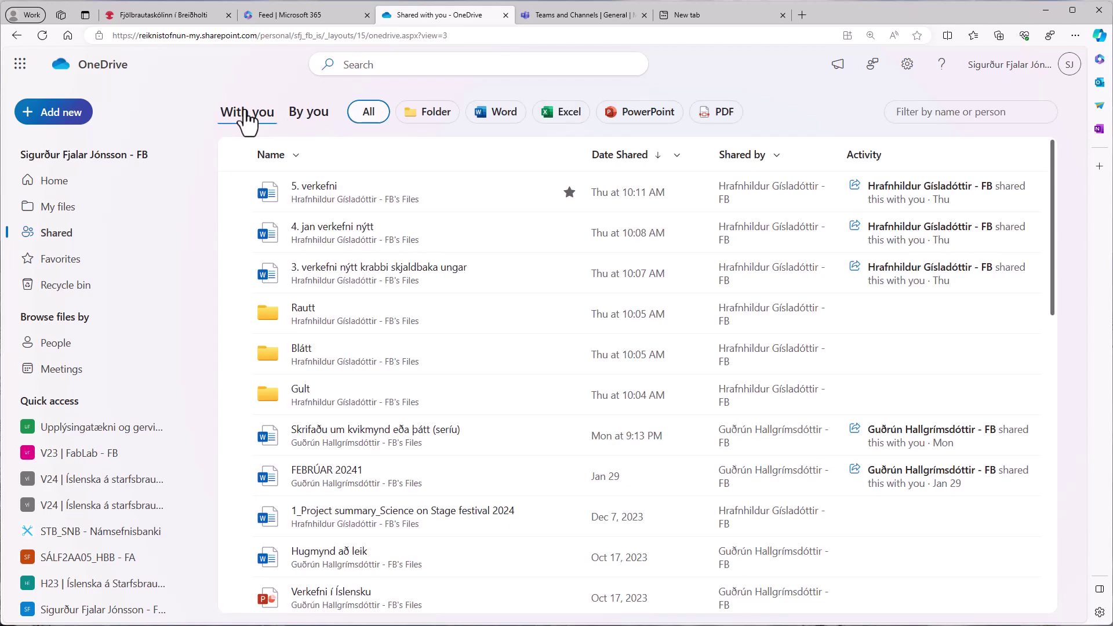
- View the favorite files, and select Einkunnaútreikningur.xlsx in the recycle bin to examine its restore option
left_click(52, 264)
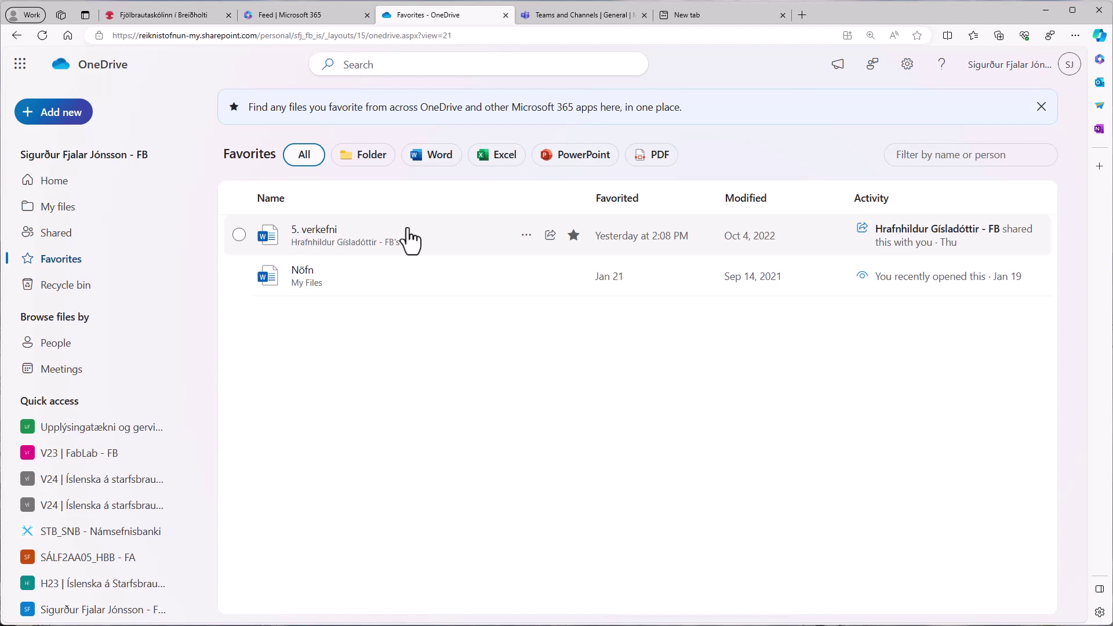
left_click(68, 287)
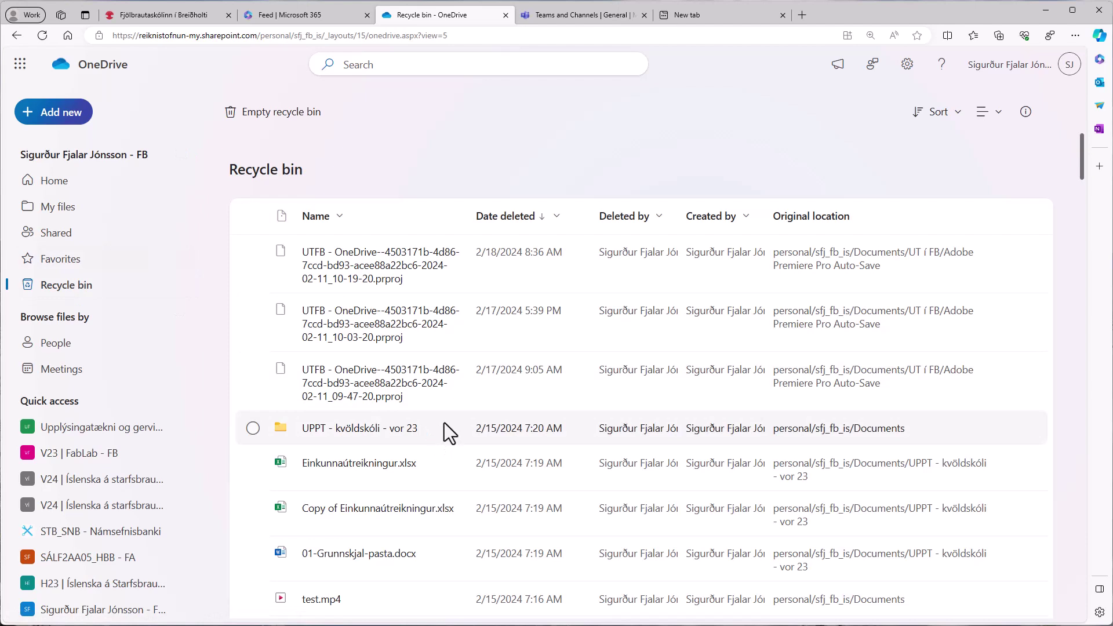
left_click(440, 455)
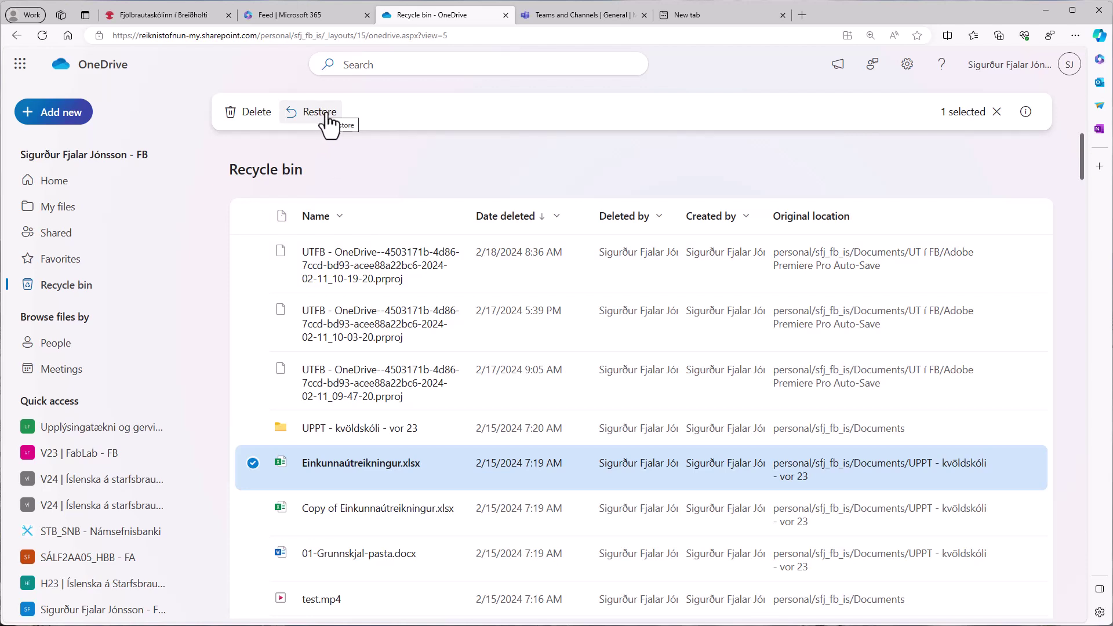
- Browse files by people, pinning and unpinning the third person listed, and by meetings, and look over the Quick access list
left_click(64, 345)
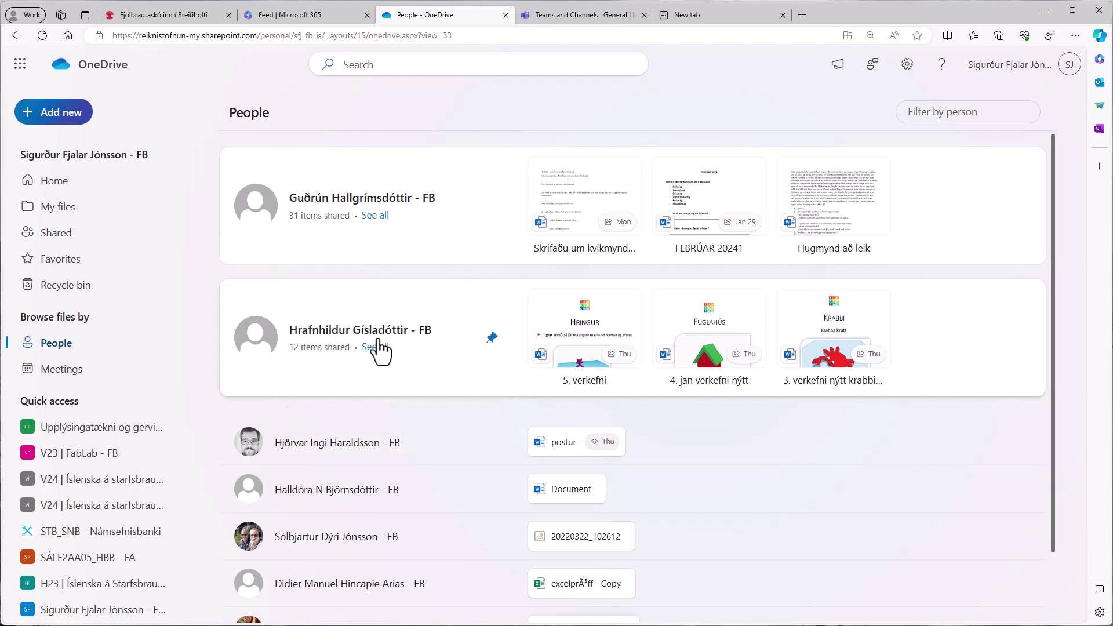
left_click(493, 442)
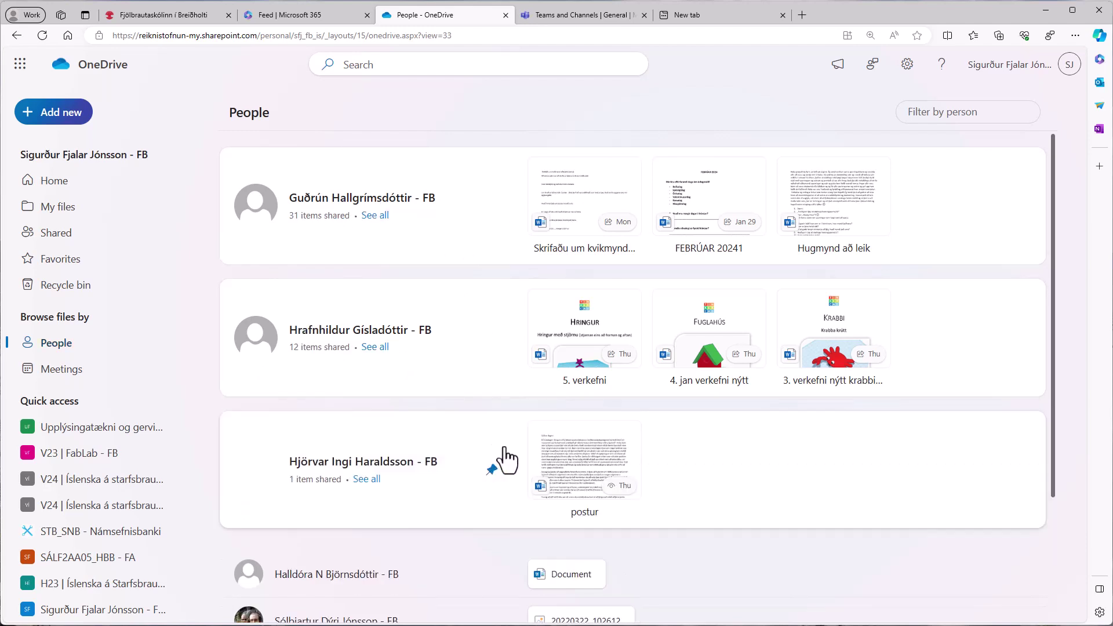
left_click(492, 471)
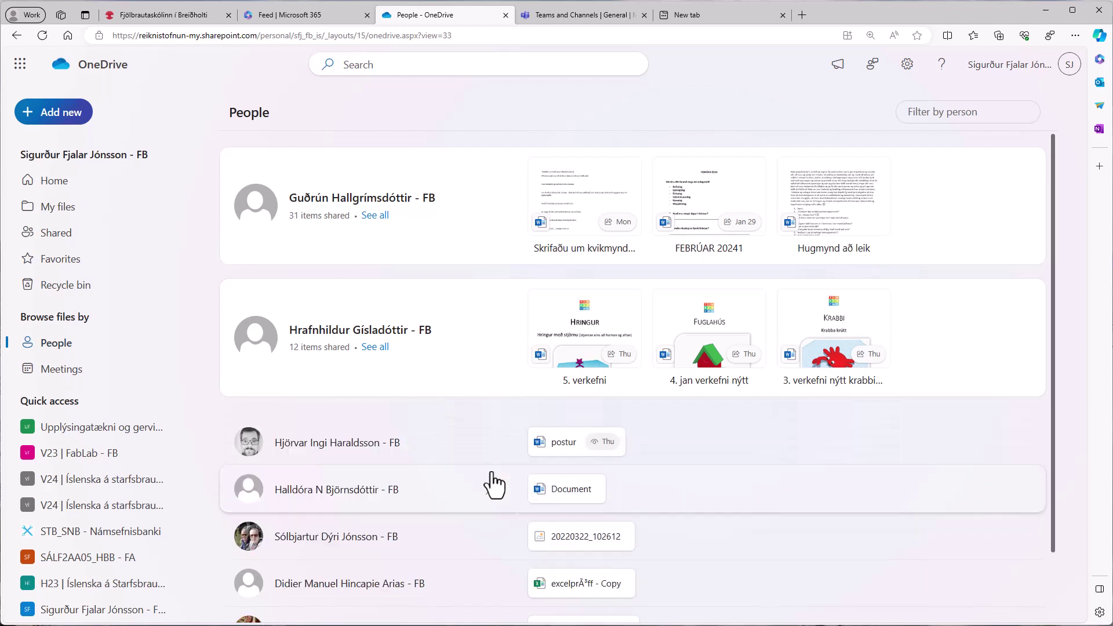
left_click(62, 371)
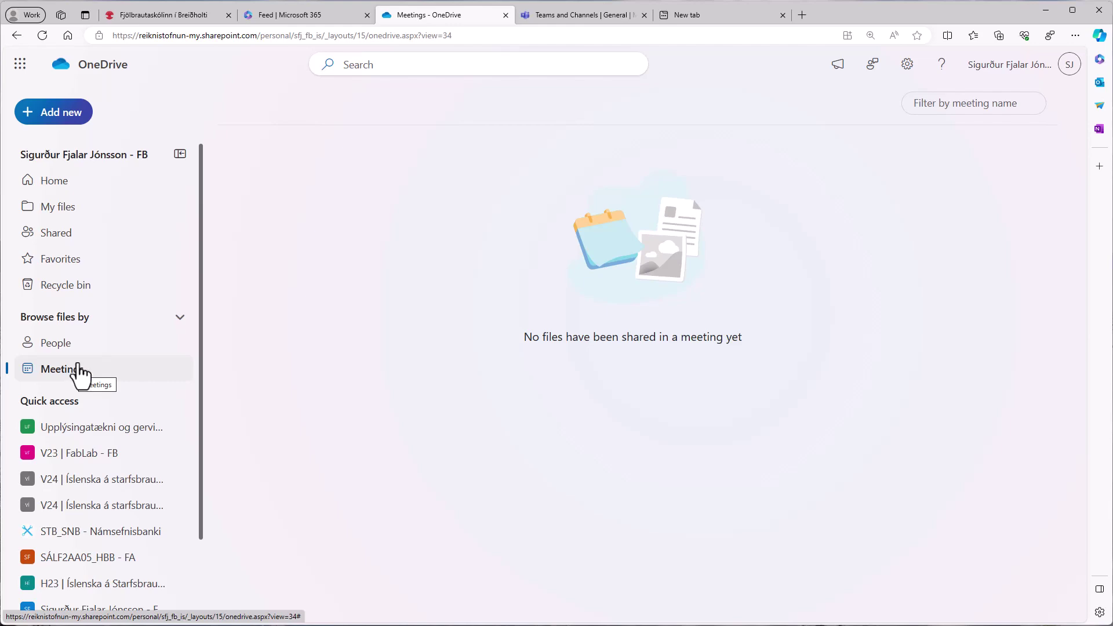
scroll(78, 376, "down", 1)
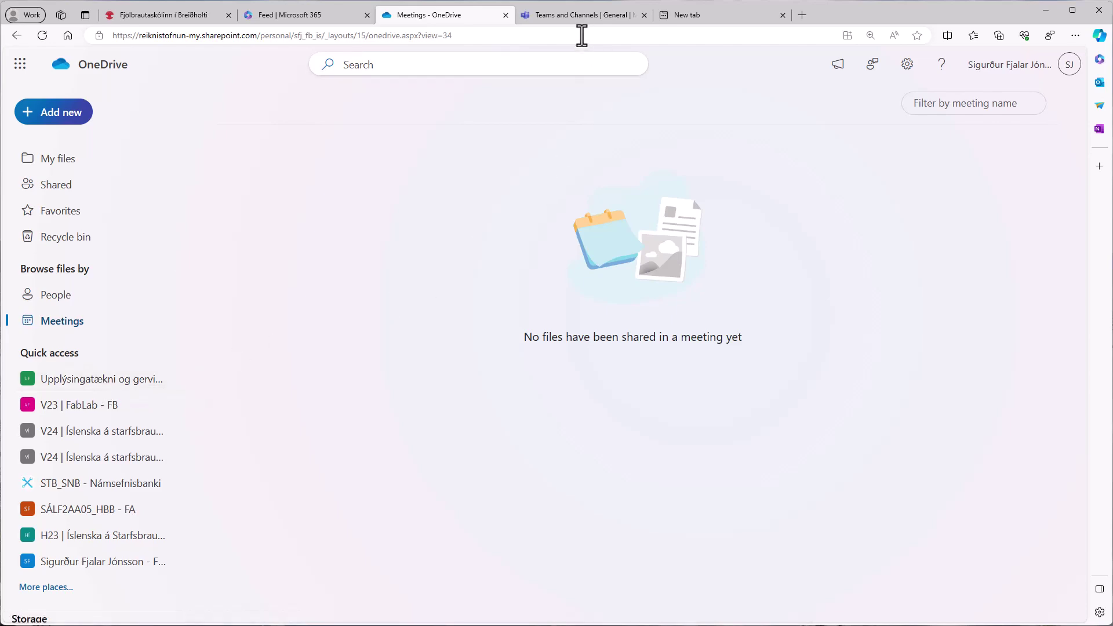
- Switch to Teams to examine the General channel's files and the option to add a OneDrive shortcut, and return to OneDrive
left_click(559, 15)
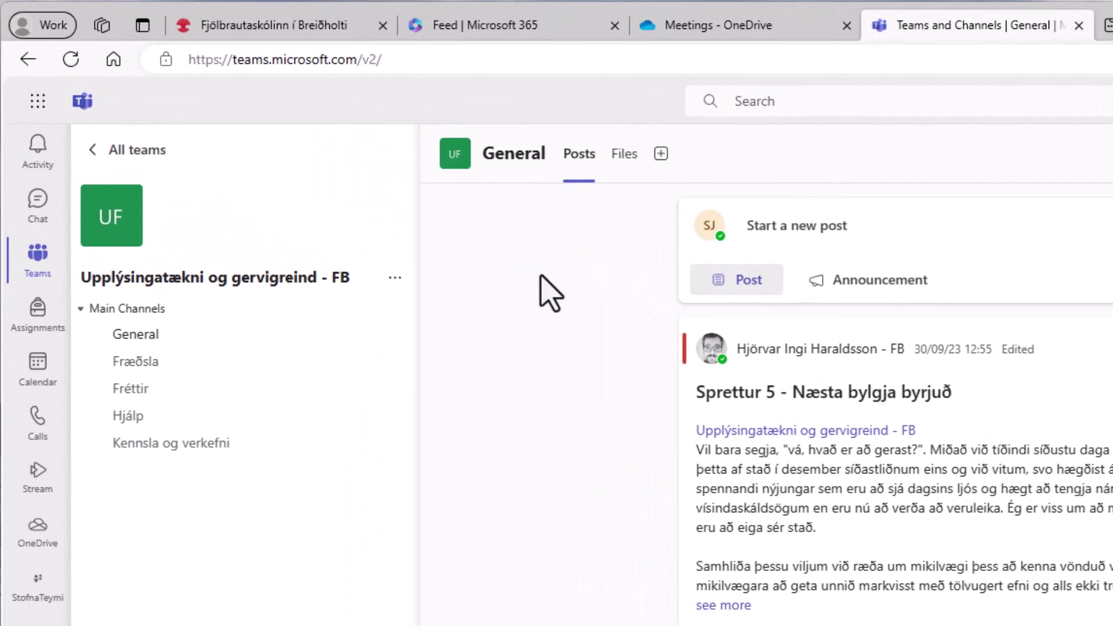
left_click(626, 155)
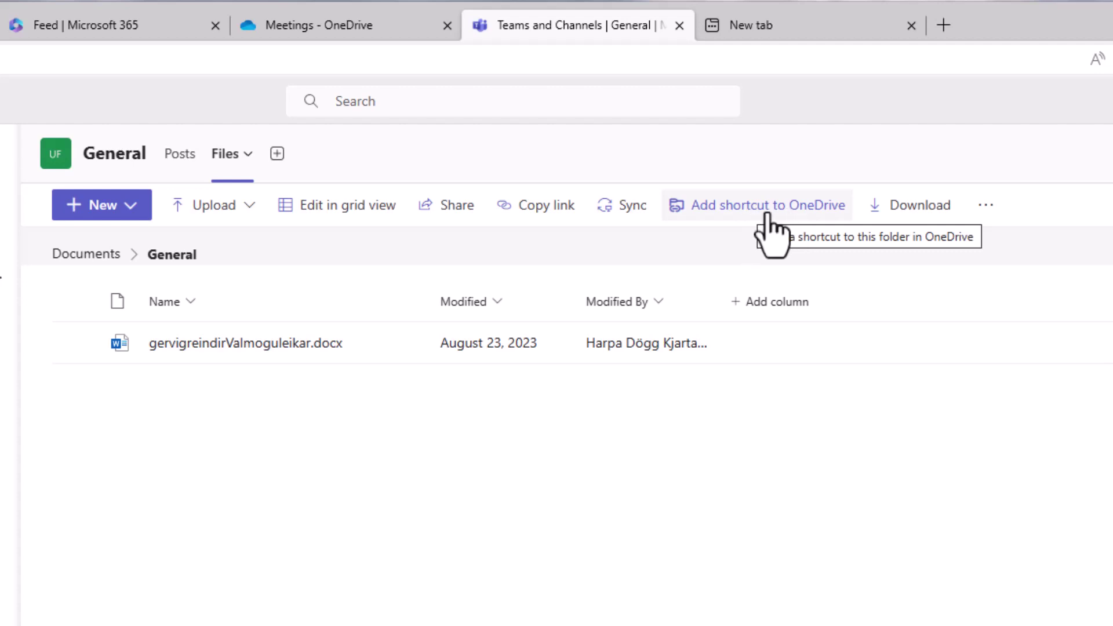
left_click(342, 26)
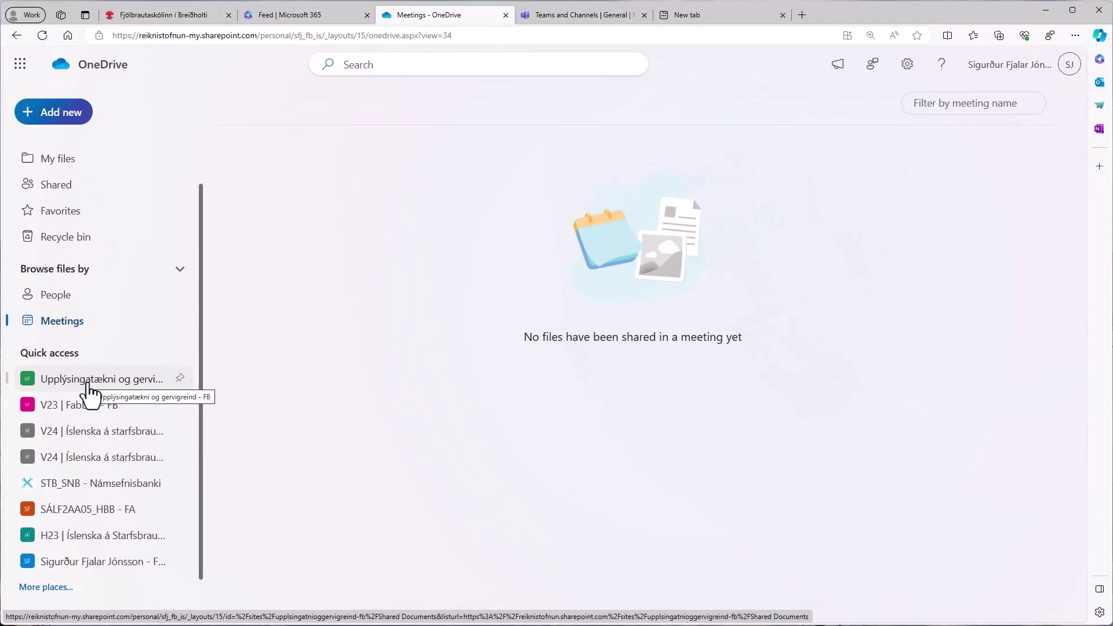
- Show My files and examine the available options for the Notebooks folder
left_click(76, 170)
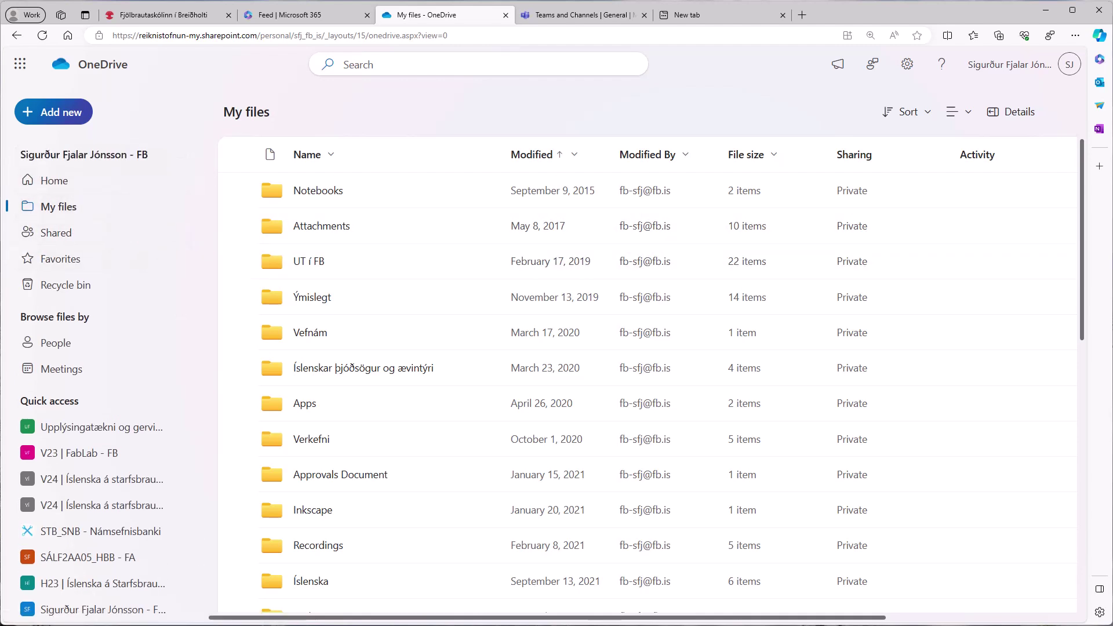
mouse_move(1081, 220)
left_mouse_down()
mouse_move(1105, 498)
mouse_move(1096, 298)
mouse_move(1098, 517)
mouse_move(1104, 366)
mouse_move(1086, 226)
left_mouse_up()
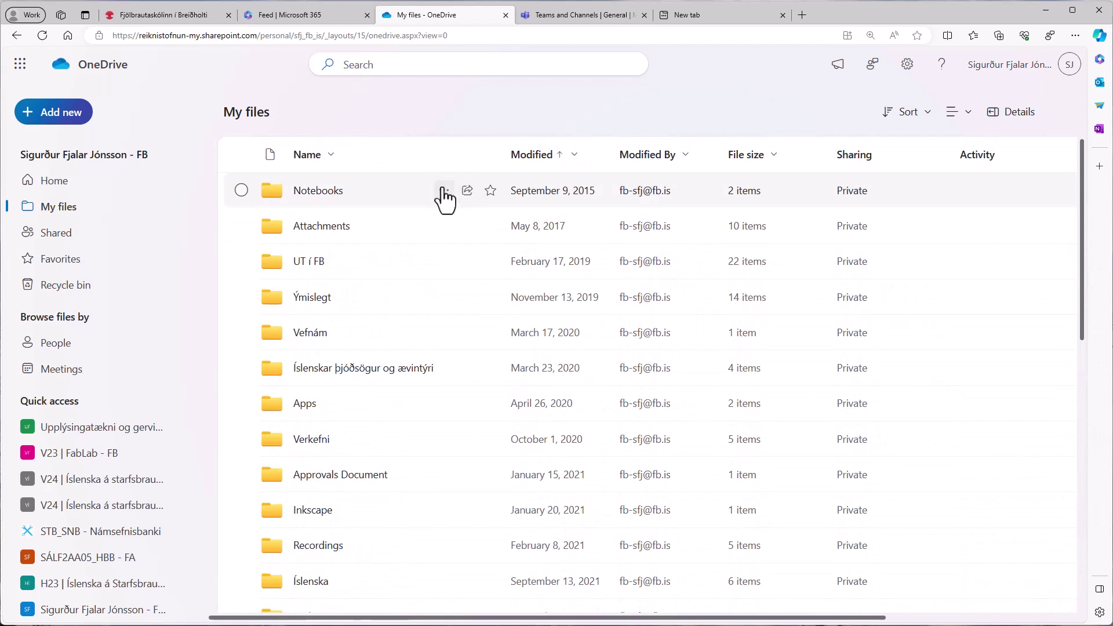
left_click(444, 193)
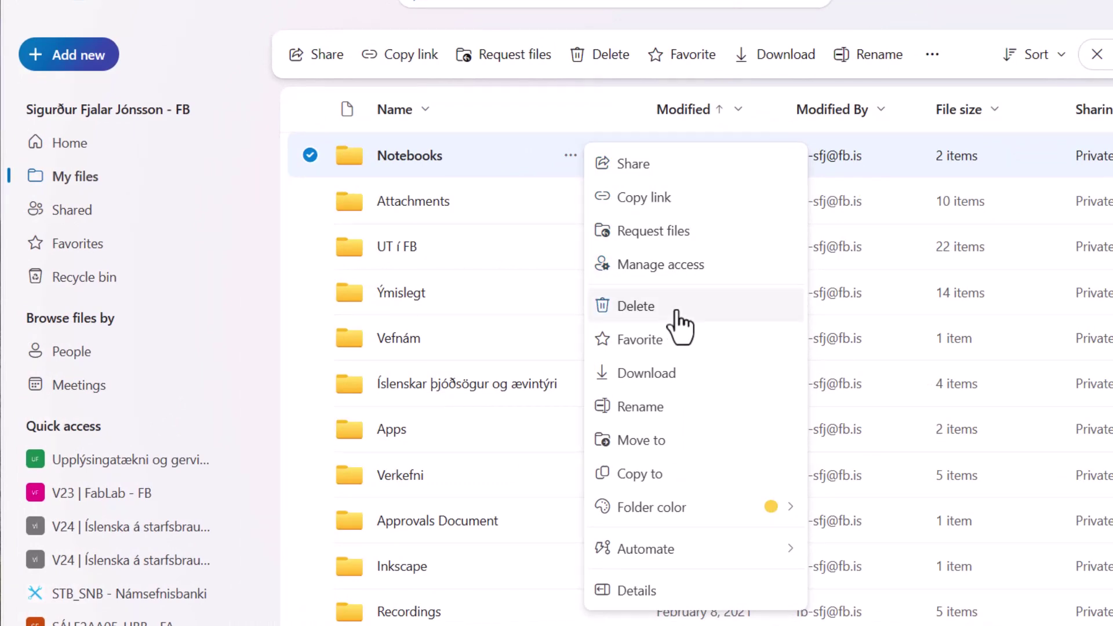
- Return to OneDrive Home and examine the options for the recent file Sköpun - tækni - töfrar
left_click(75, 145)
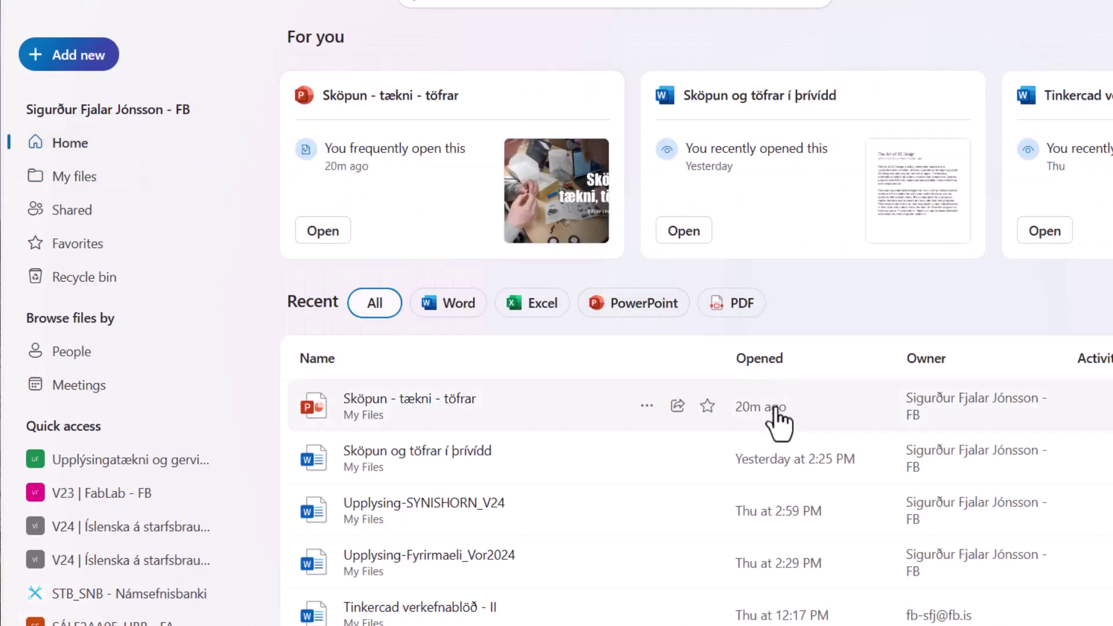
left_click(647, 407)
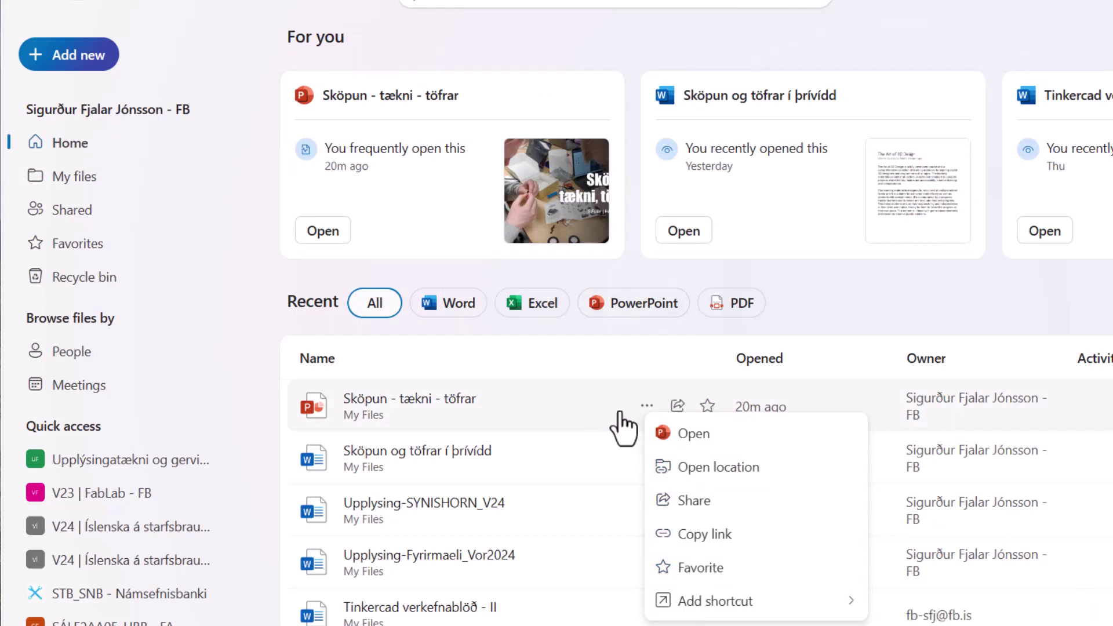
- Show My files and set the Notebooks folder's color to grey
left_click(75, 176)
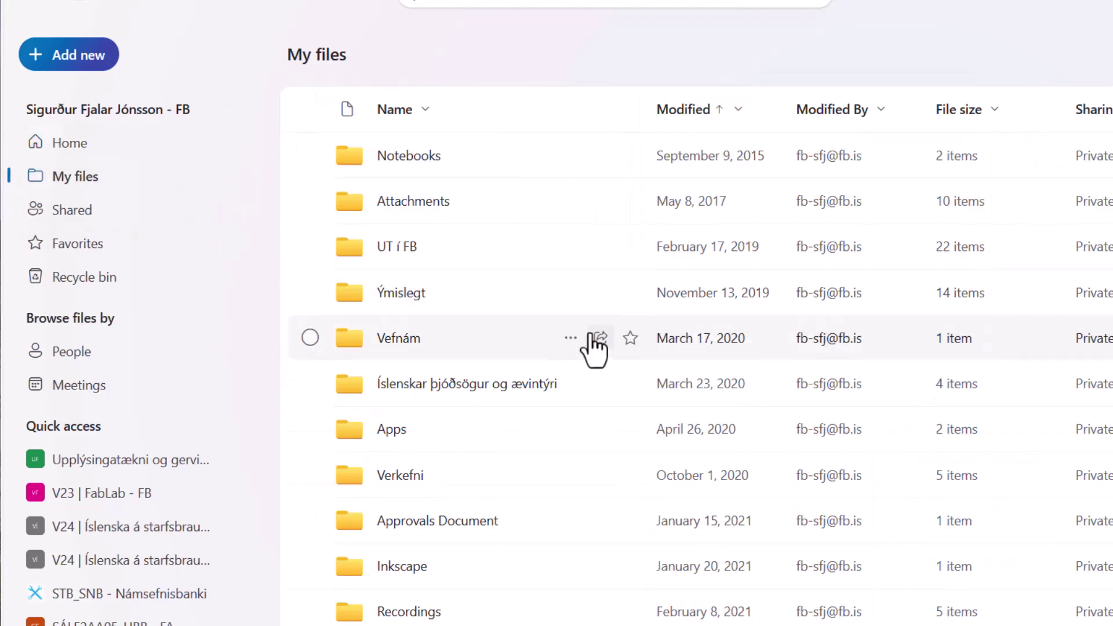
left_click(571, 156)
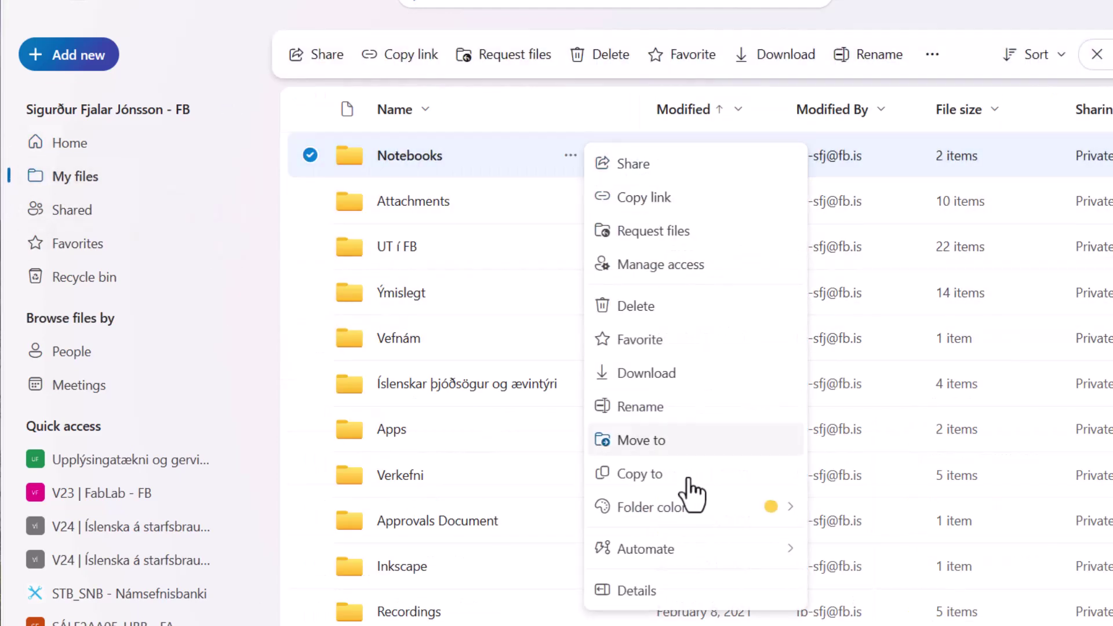
mouse_move(725, 510)
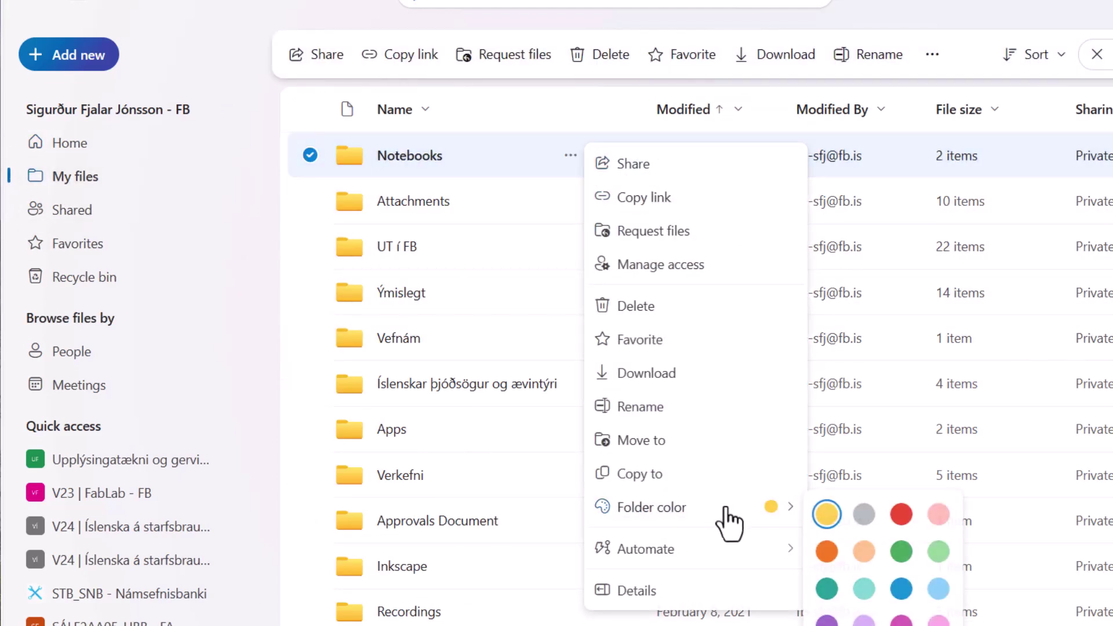
left_click(864, 515)
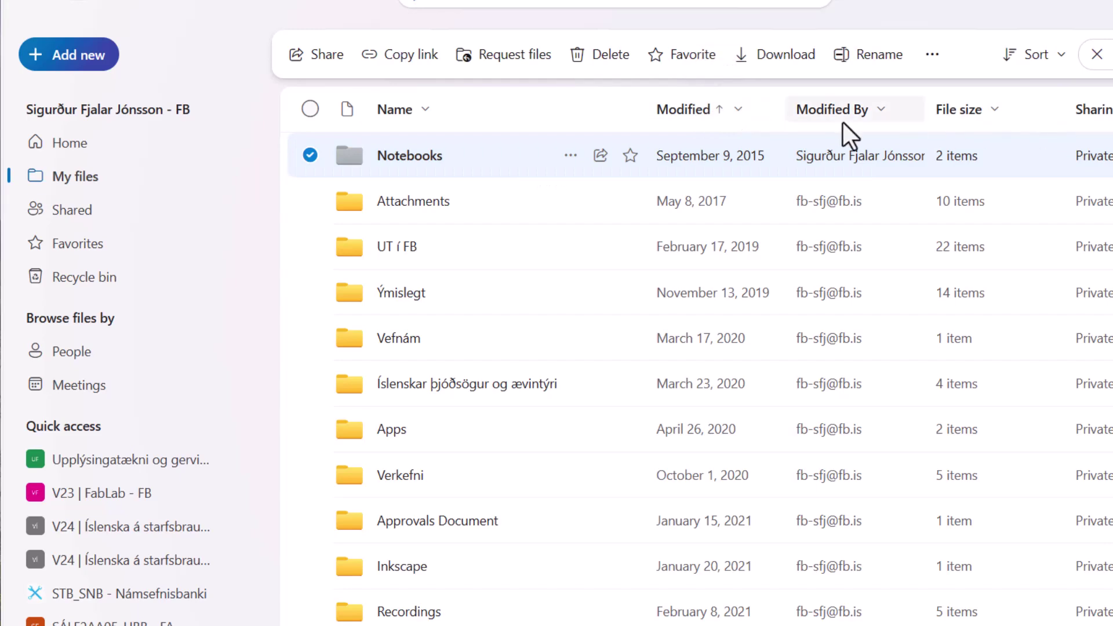
- Examine the sharing options for the UPPT - haustönn 2023 folder and close them without sharing it
scroll(599, 290, "down", 10)
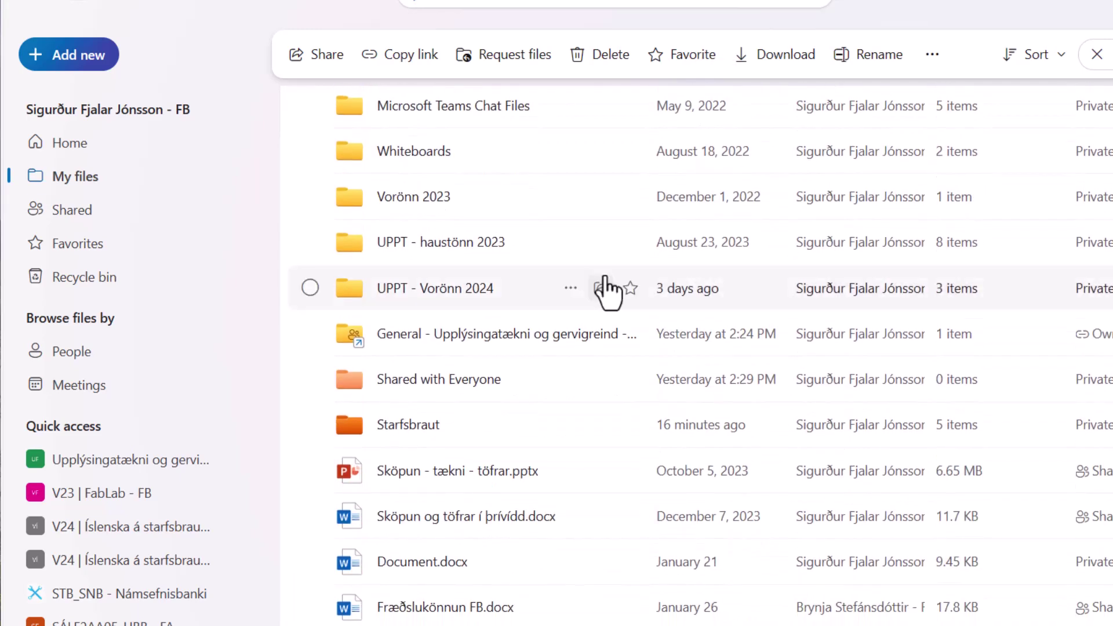
left_click(601, 246)
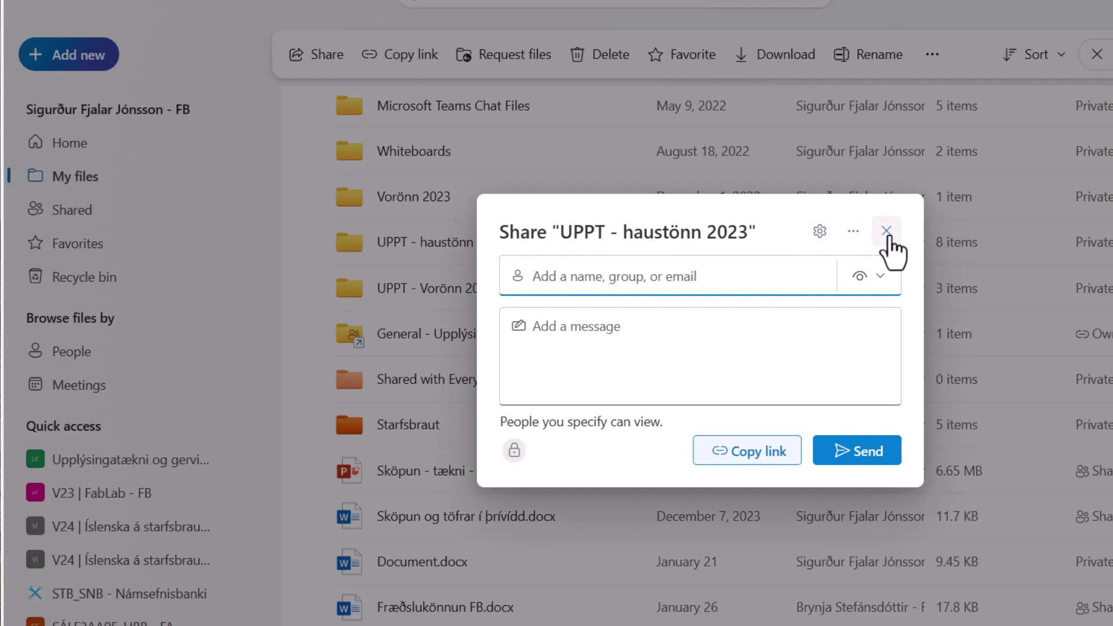
left_click(886, 233)
- Show the details of Sköpun - tækni - töfrar.pptx, examine its version history and close the history
scroll(611, 349, "down", 2)
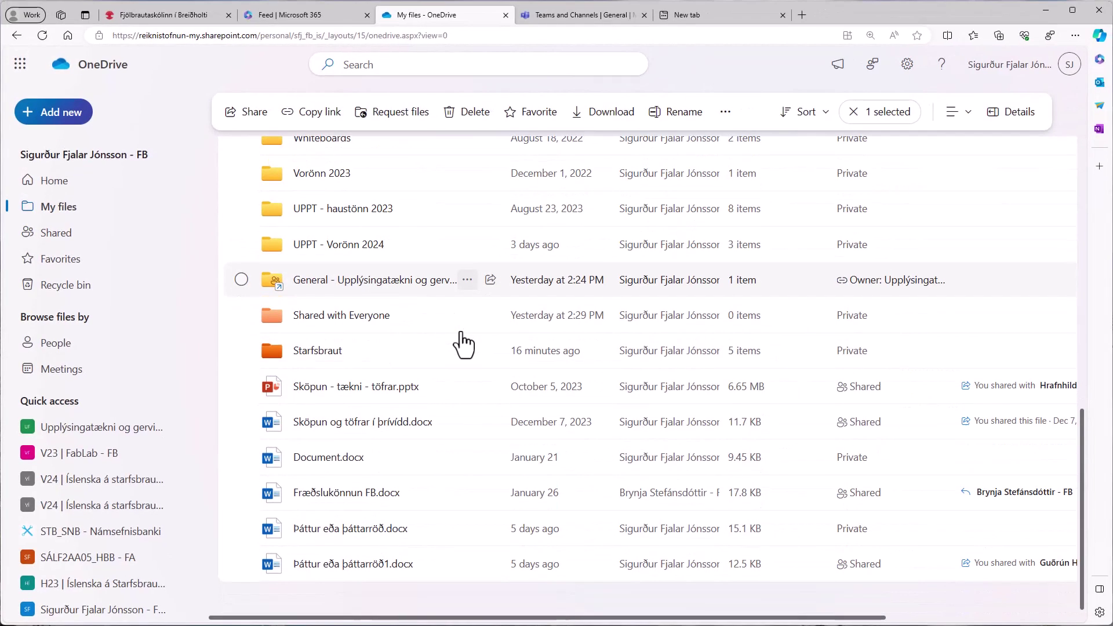
left_click(431, 380)
left_click(1021, 121)
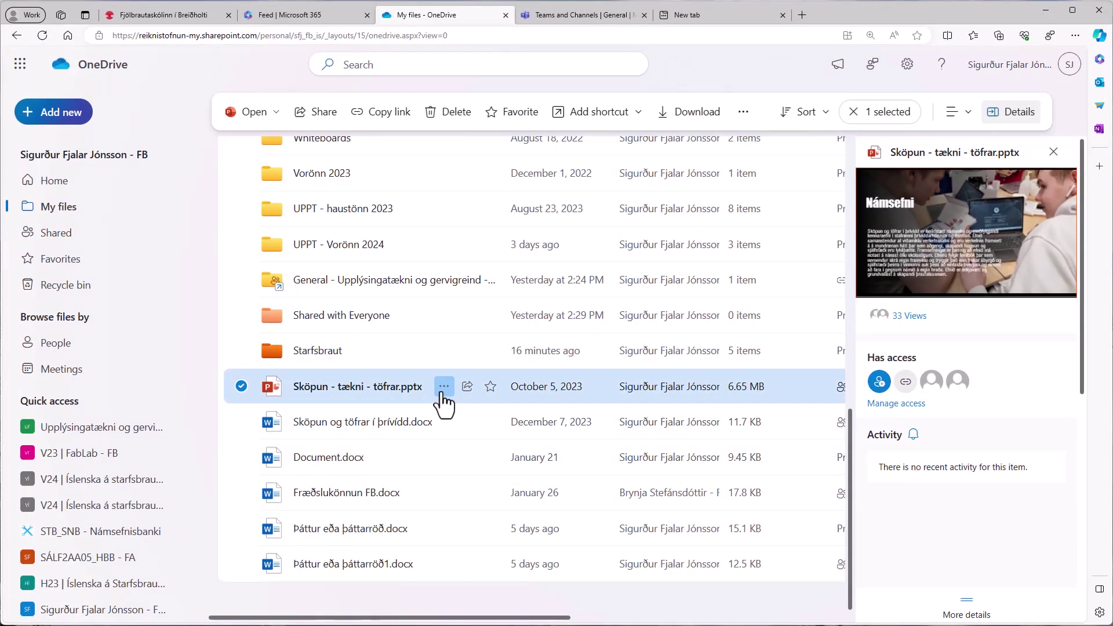
left_click(444, 386)
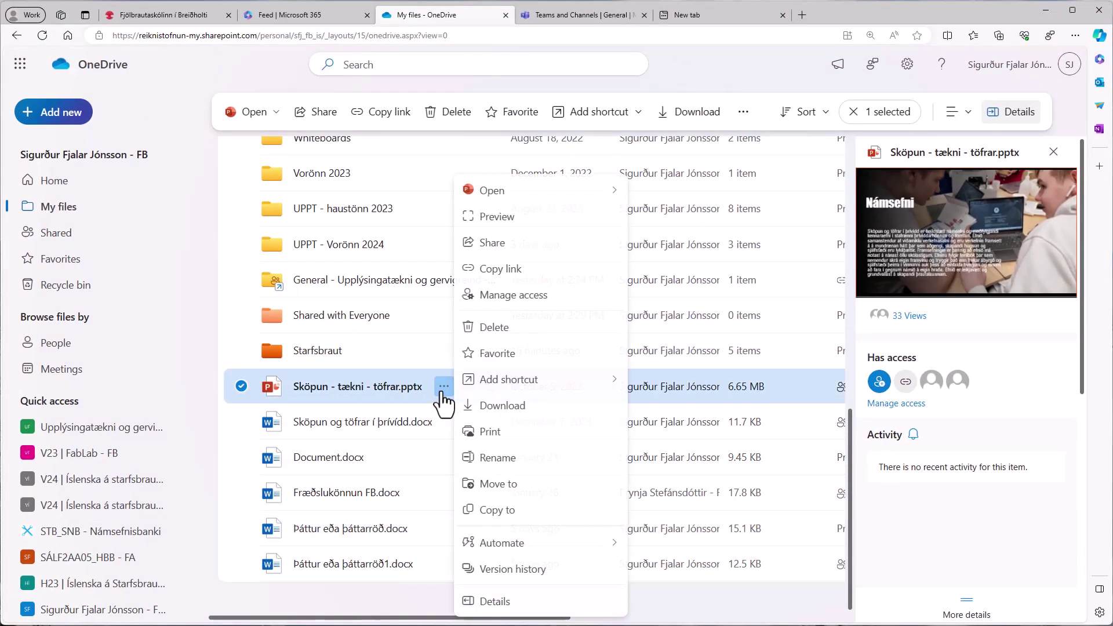
left_click(513, 570)
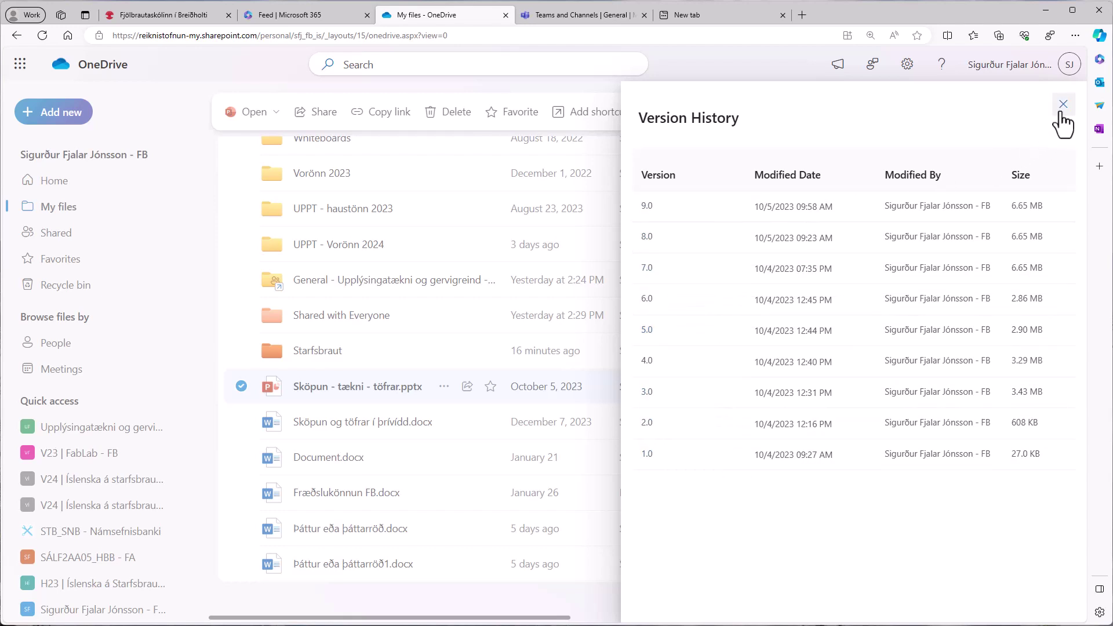
left_click(1063, 104)
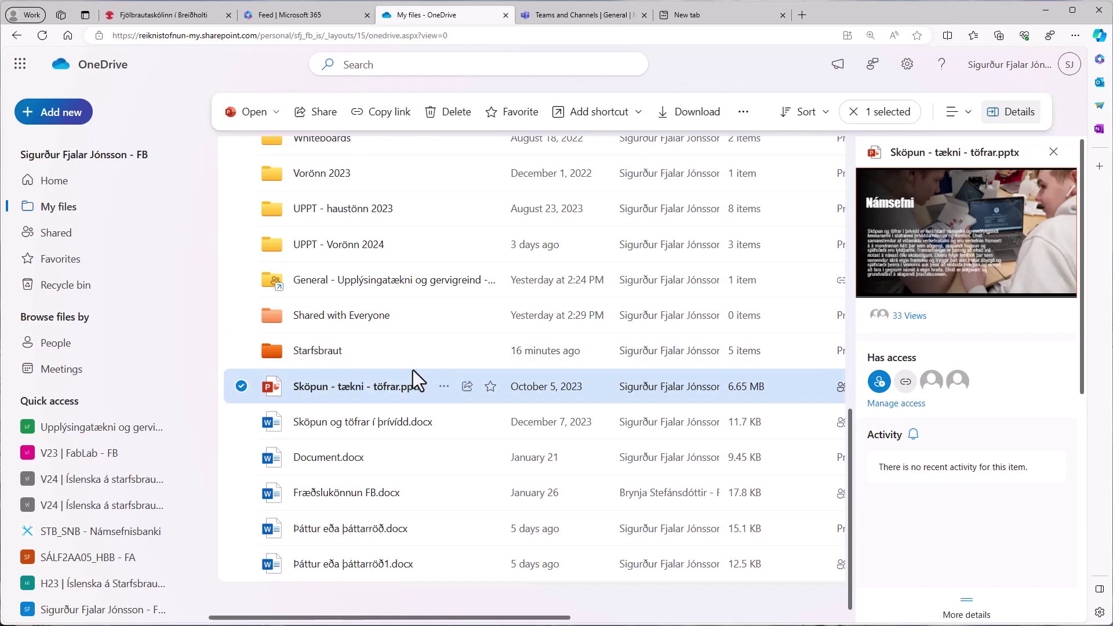
- Examine how to move Sköpun - tækni - töfrar.pptx, browsing to the UT í FB folder as destination, and leave without moving it
scroll(464, 376, "up", 4)
scroll(461, 377, "up", 5)
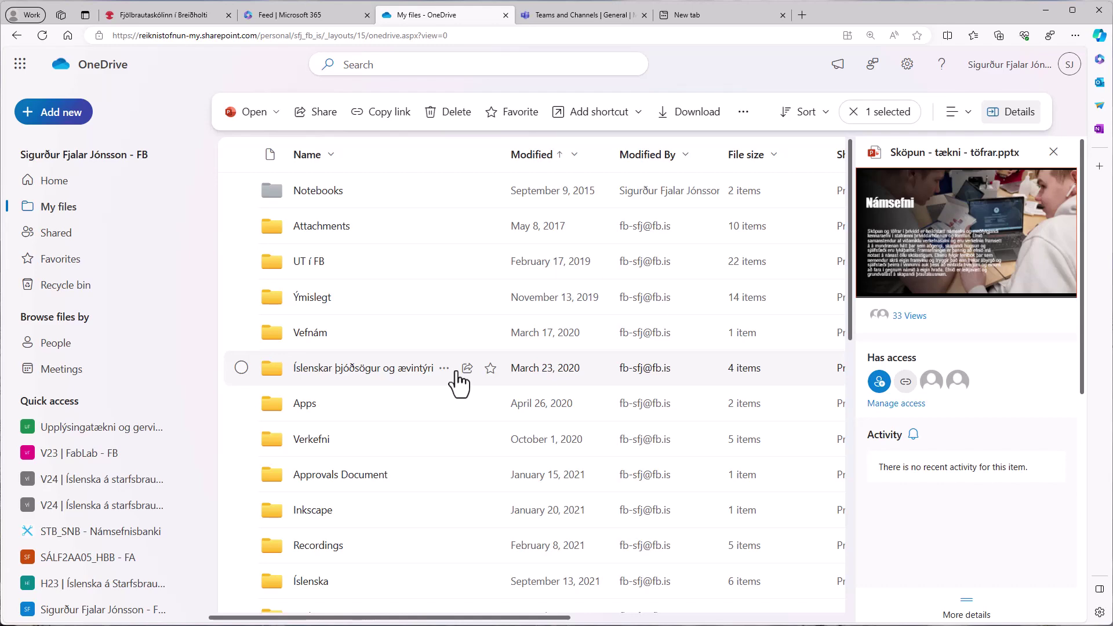
scroll(456, 374, "down", 8)
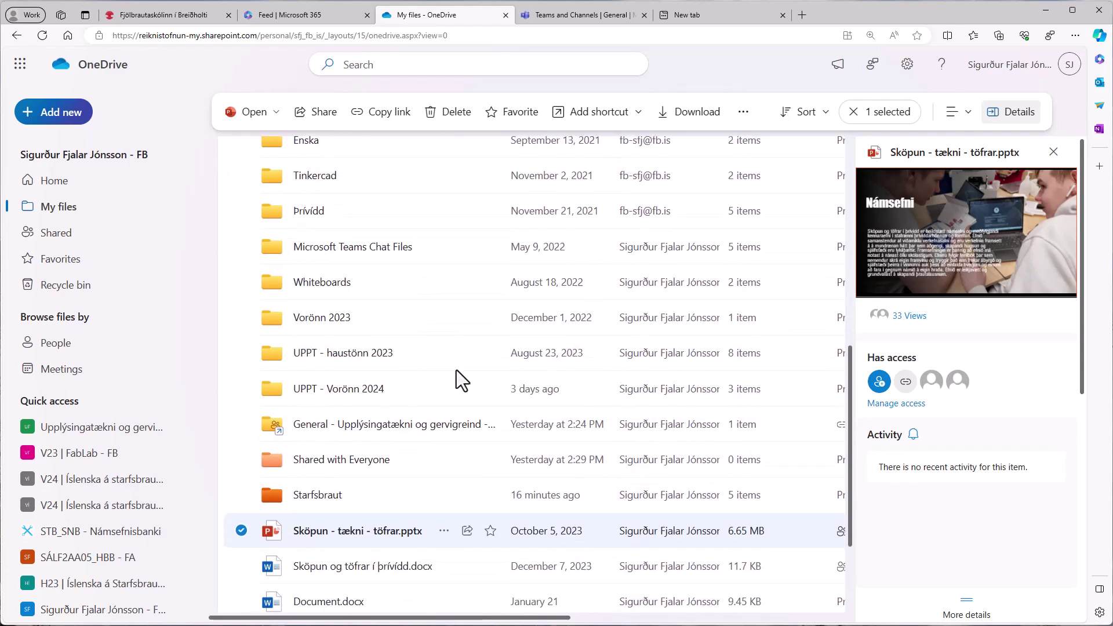
mouse_move(406, 523)
left_mouse_down()
mouse_move(406, 379)
mouse_move(405, 526)
left_mouse_up()
right_click(406, 520)
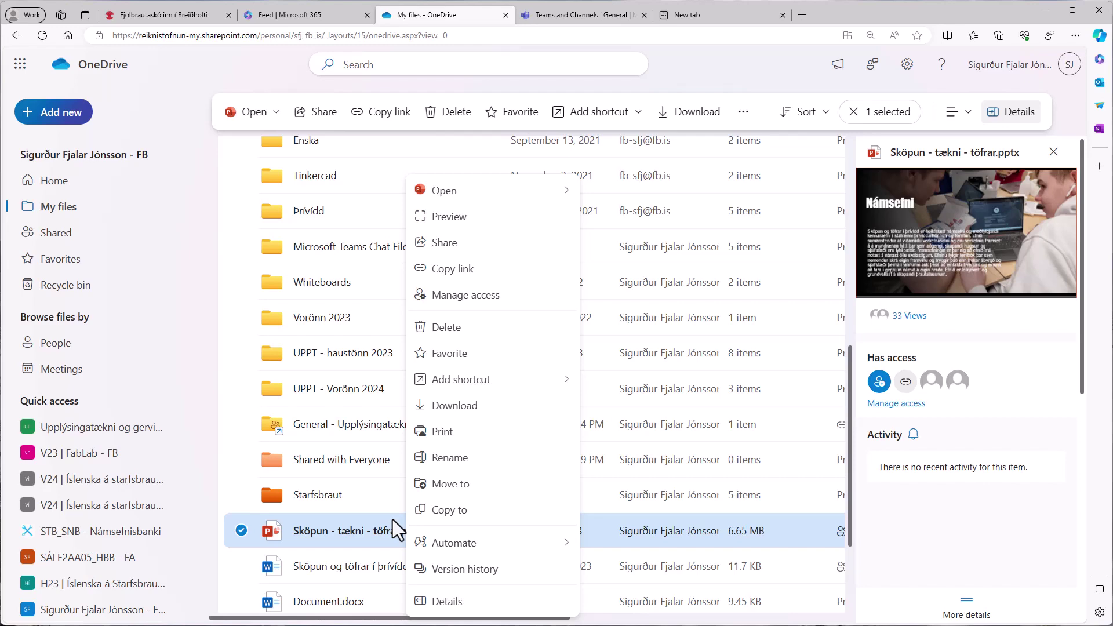
left_click(510, 492)
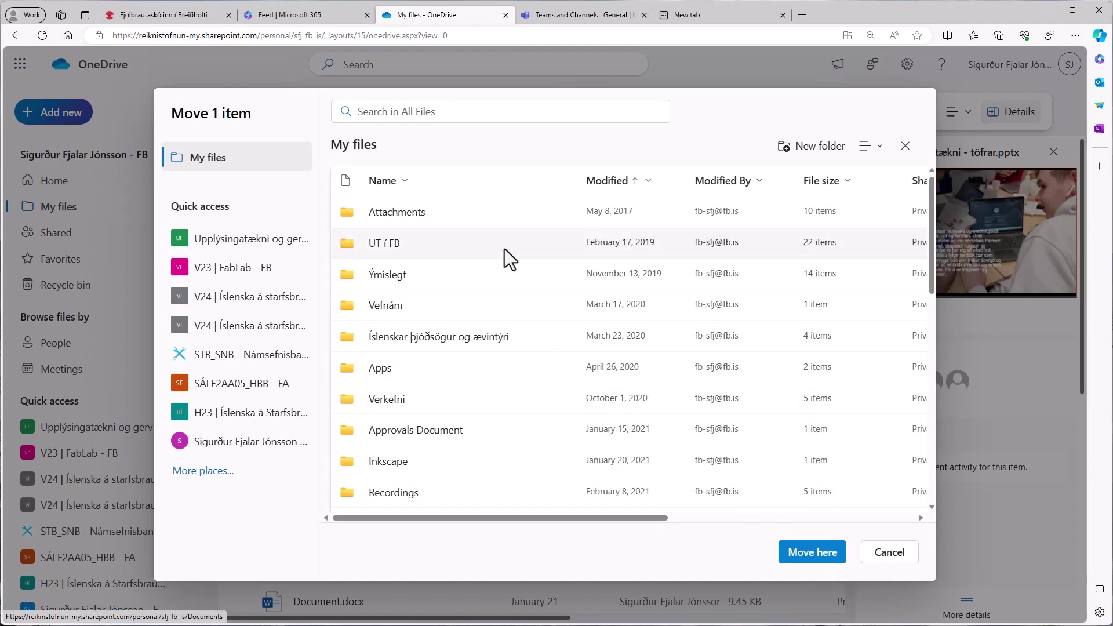
left_click(390, 247)
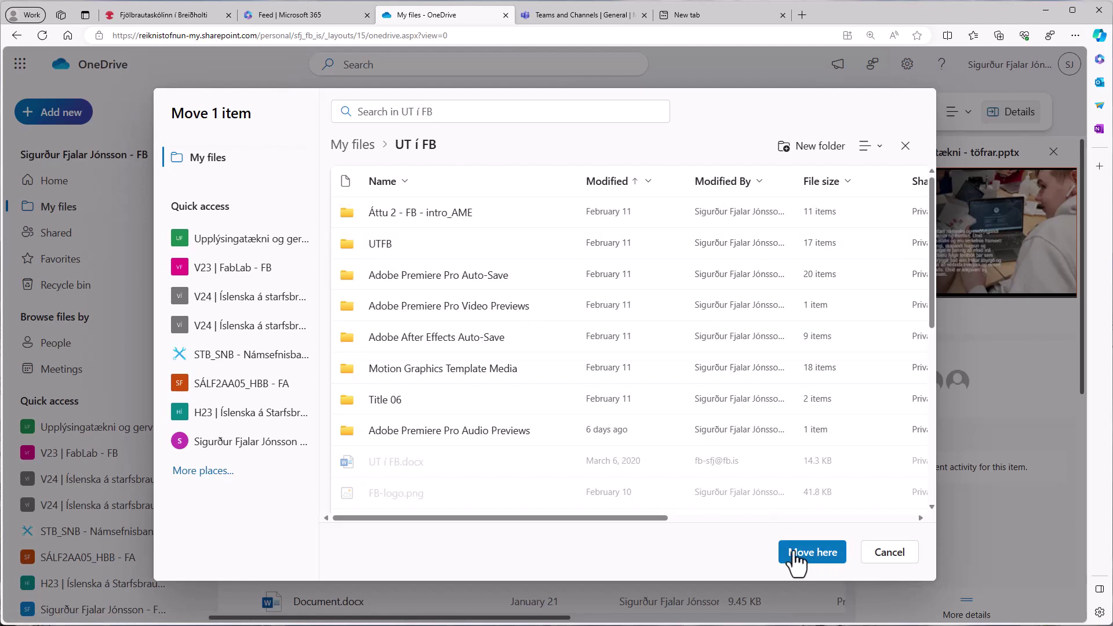
left_click(889, 553)
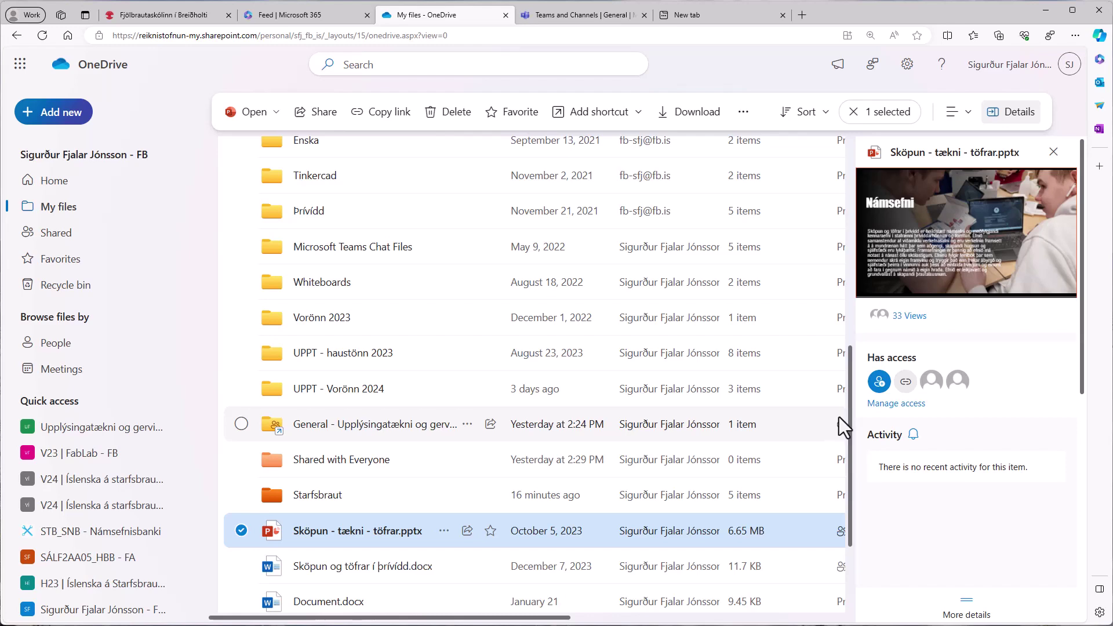
- Search the whole organization for "kennsluáætlun"
left_click_drag(851, 412, 845, 187)
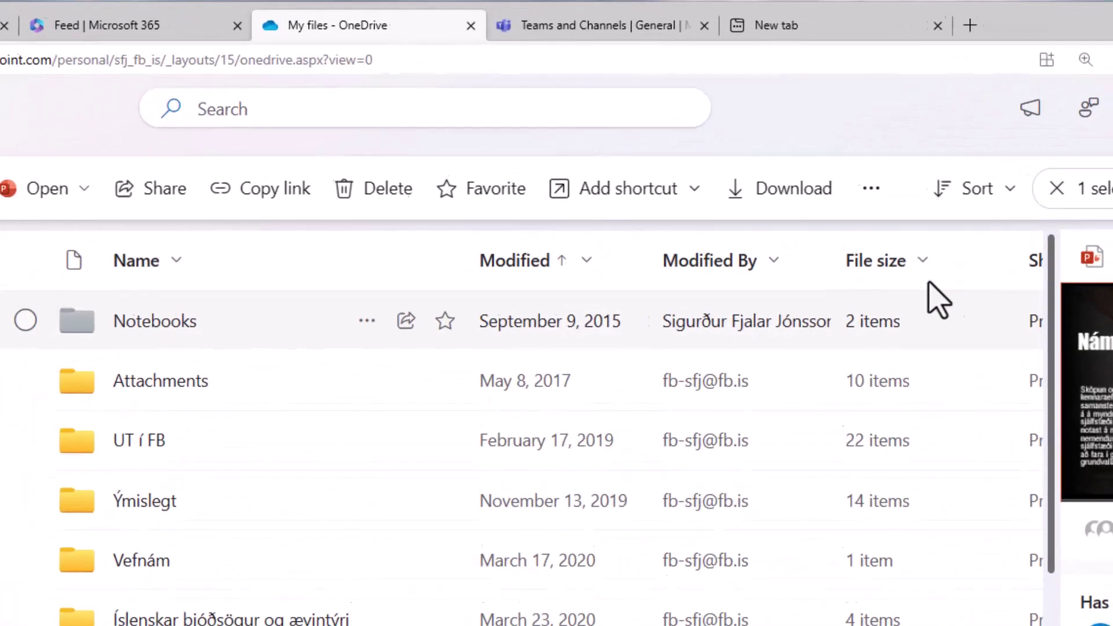
left_click(282, 111)
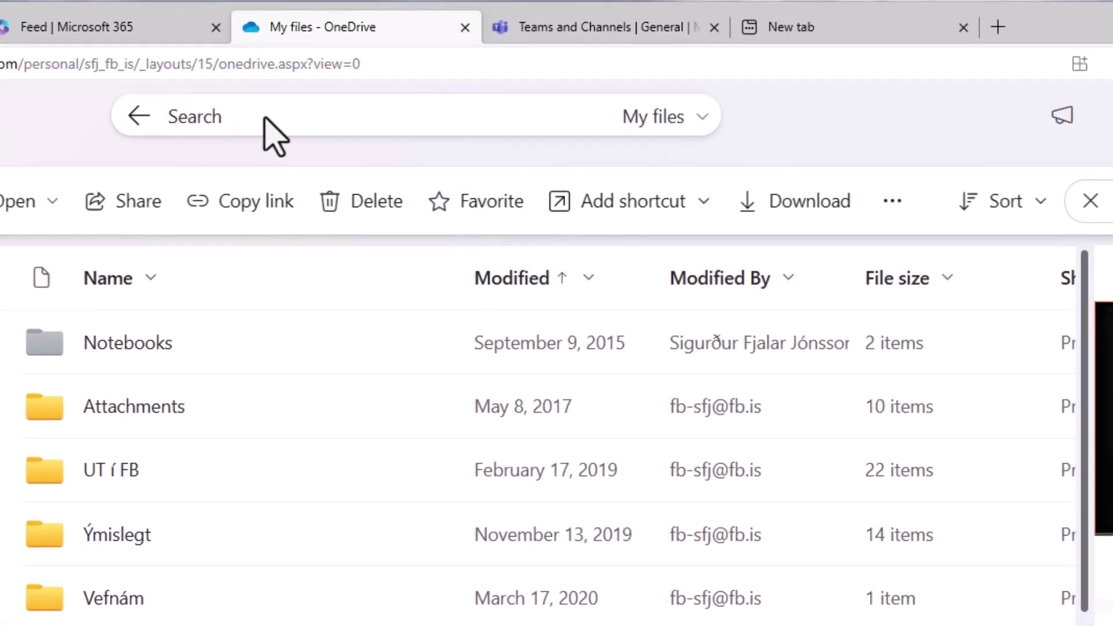
type("kennsluáætlun")
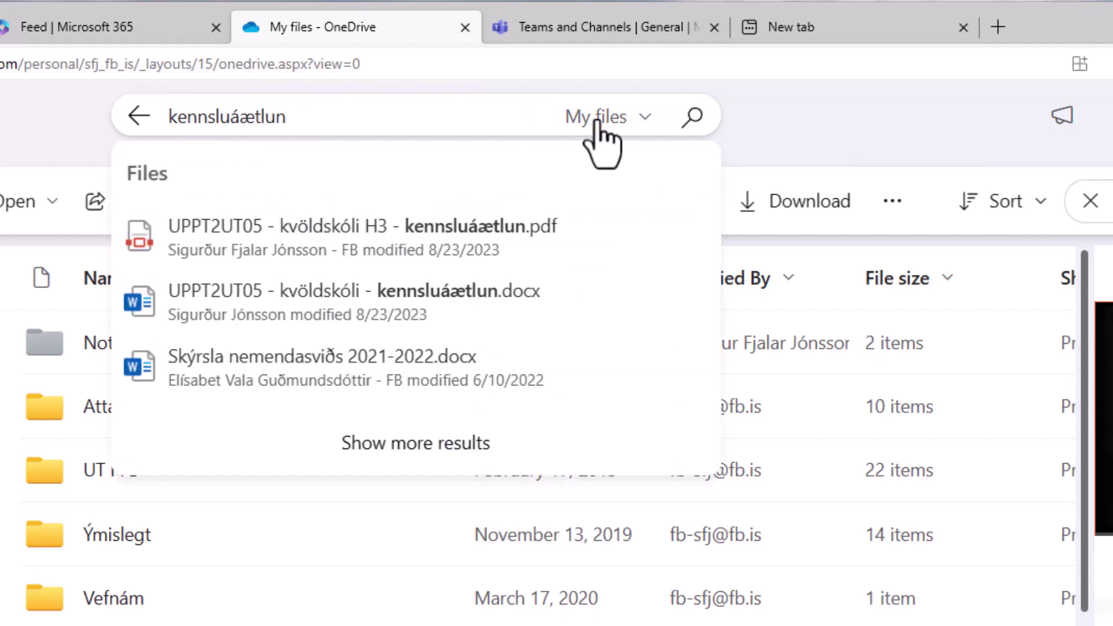
left_click(645, 119)
left_click(612, 260)
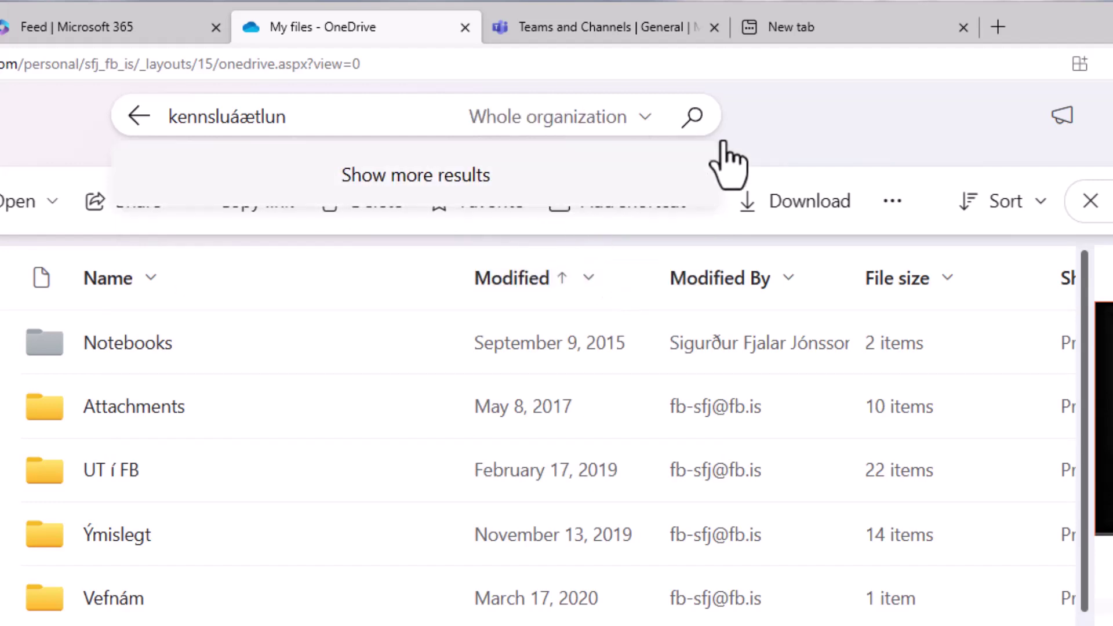
left_click(694, 116)
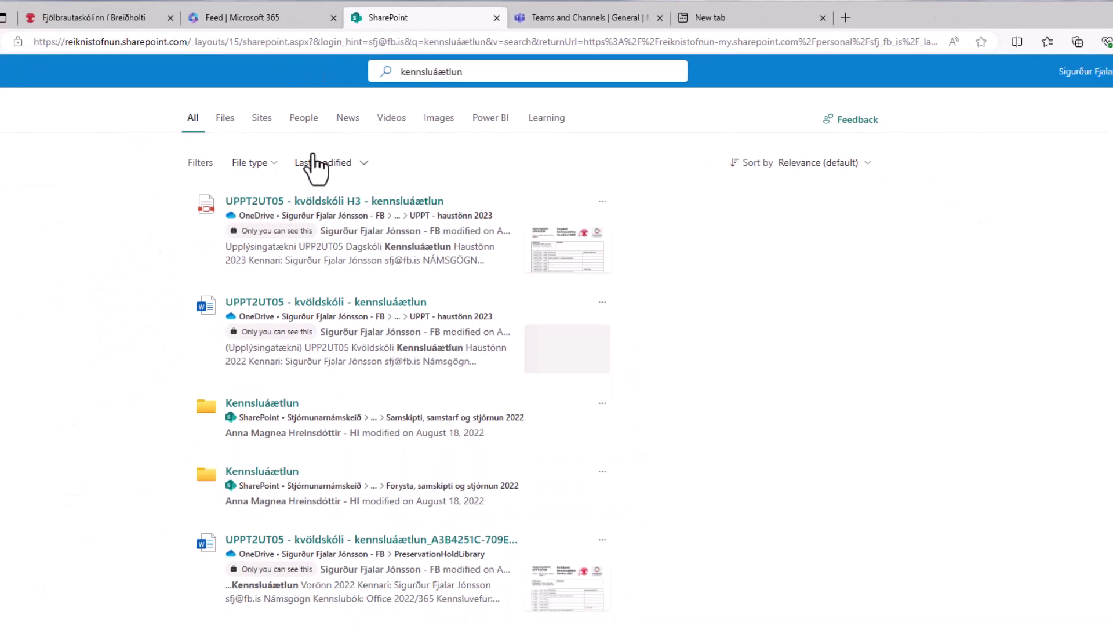
- Look through only the files among the search results and return to My files in OneDrive
left_click(225, 120)
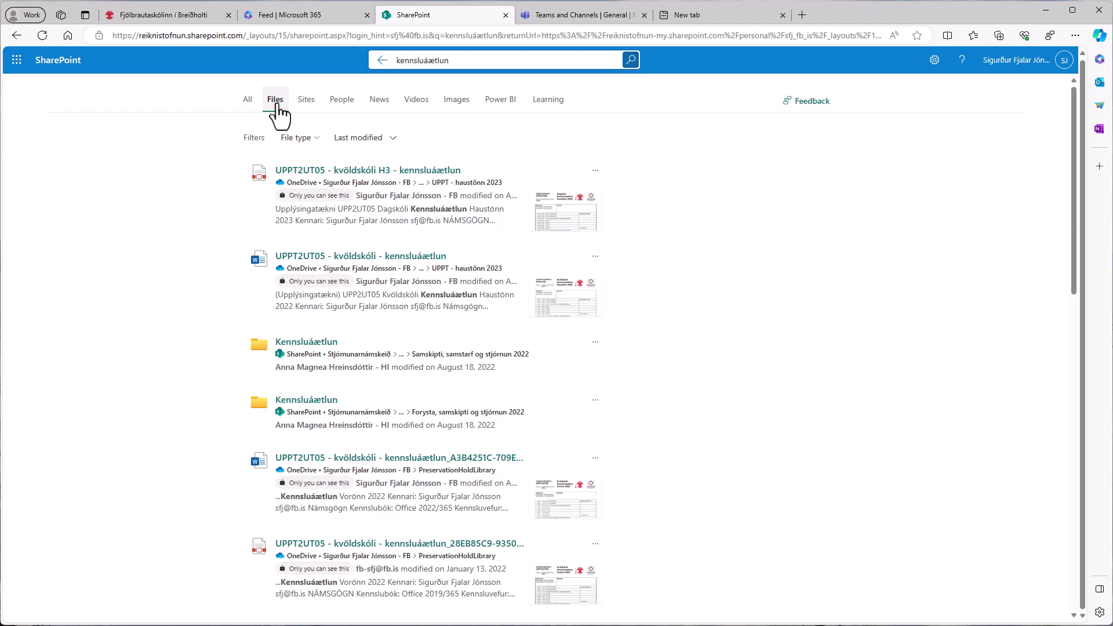
scroll(338, 392, "down", 15)
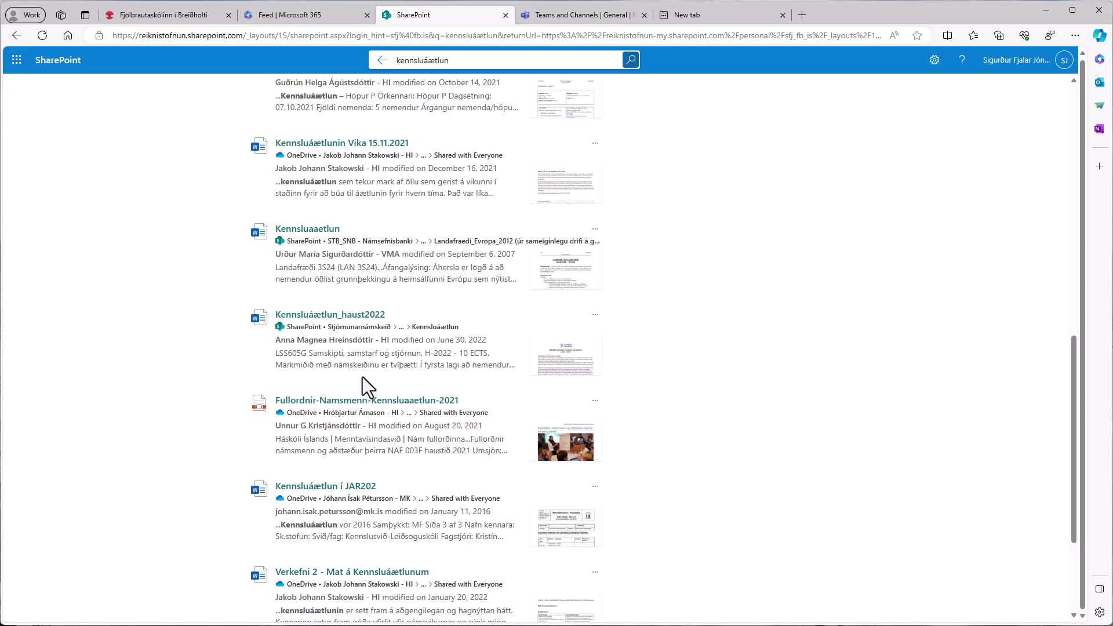
scroll(418, 371, "up", 6)
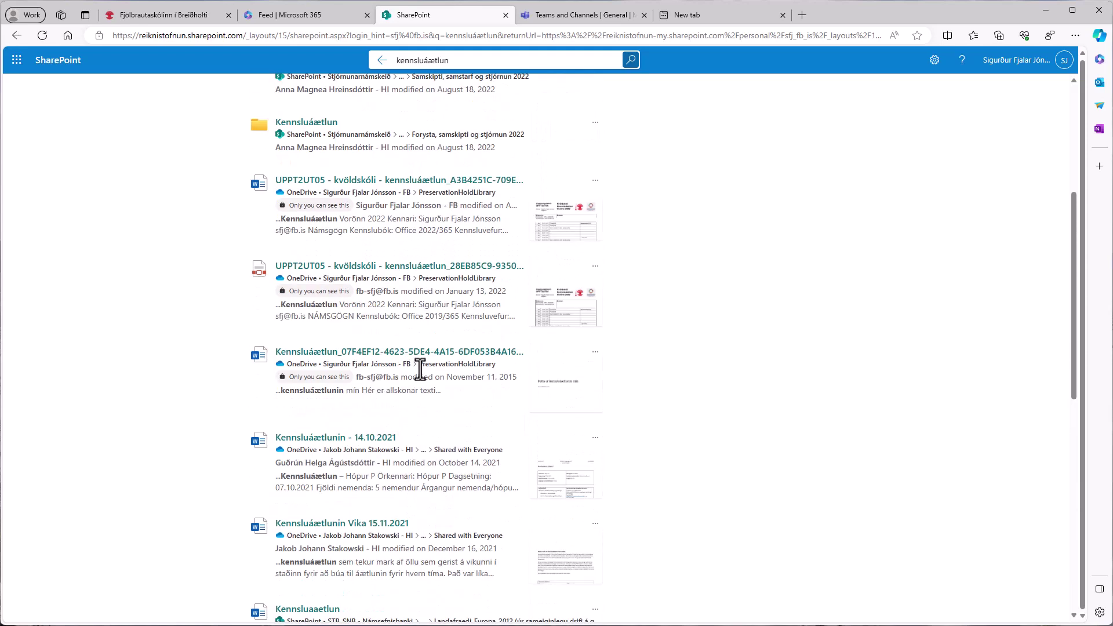
scroll(419, 371, "up", 4)
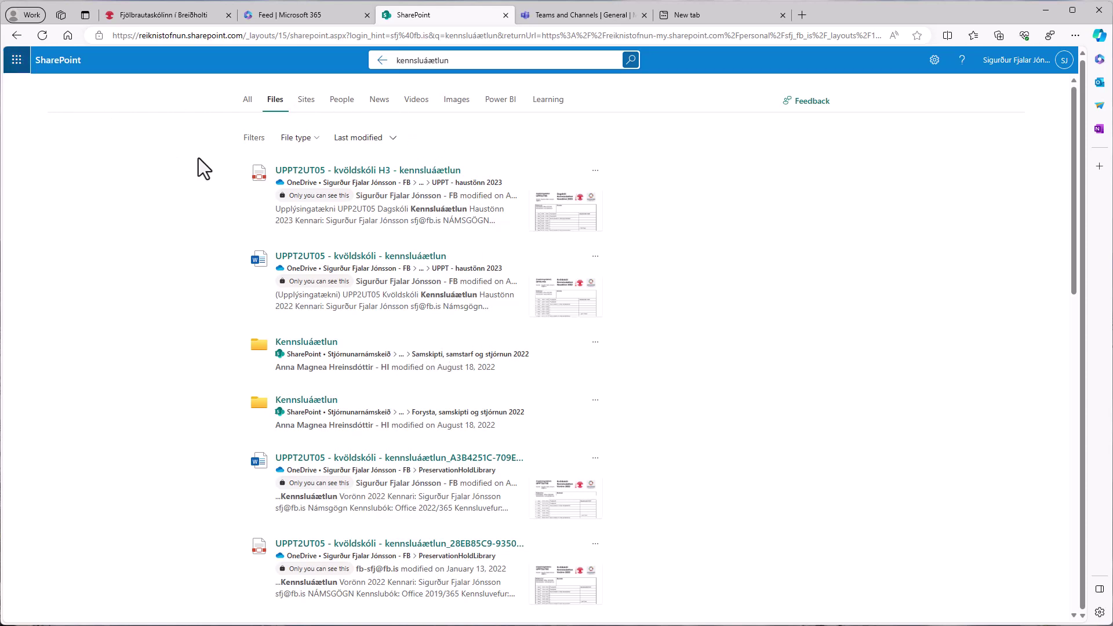
right_click(21, 38)
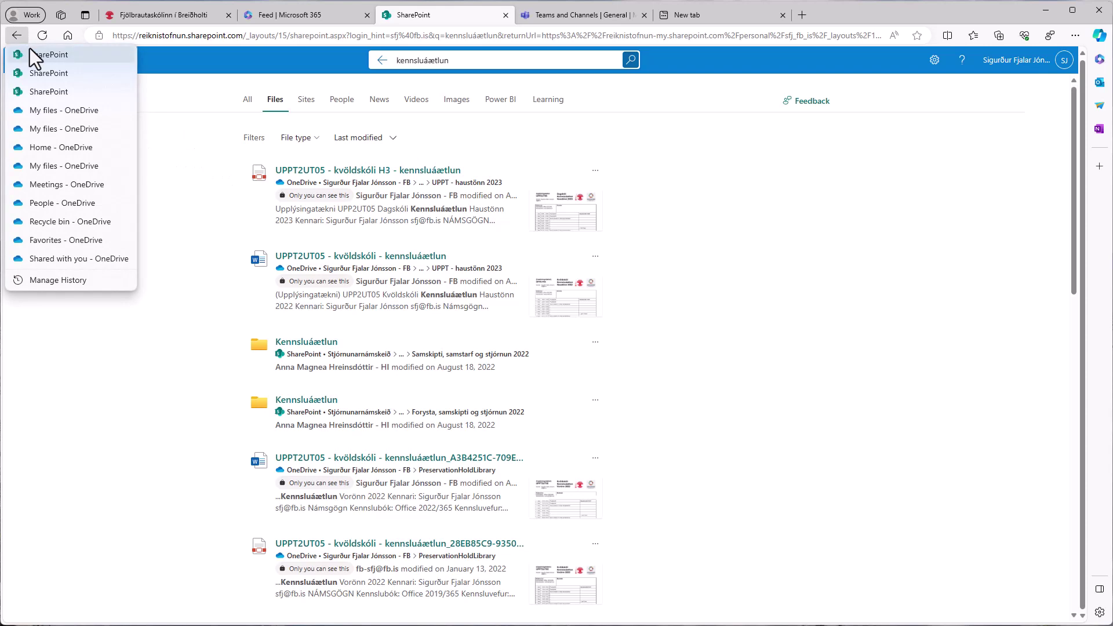
left_click(60, 109)
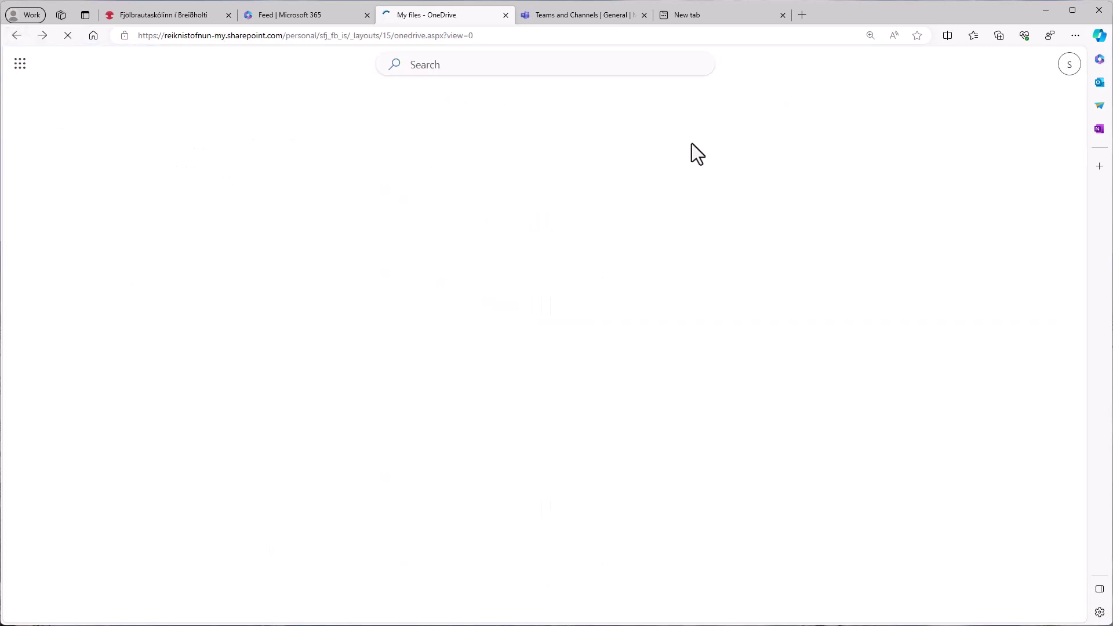